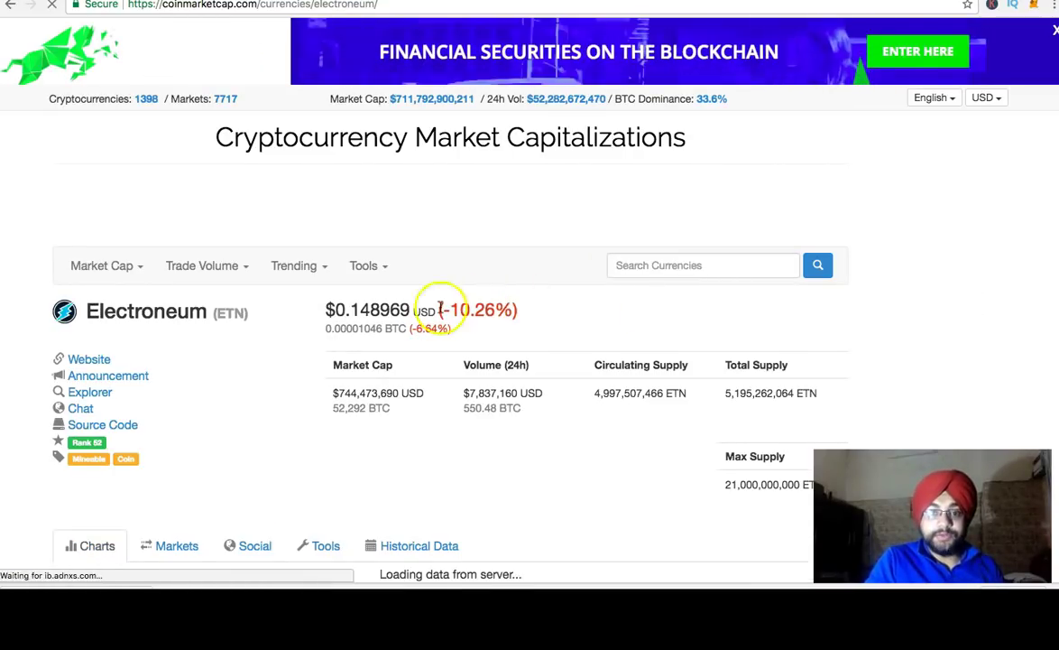
- Check Electroneum's current USD price on its currency page
click(415, 315)
drag(416, 315, 326, 311)
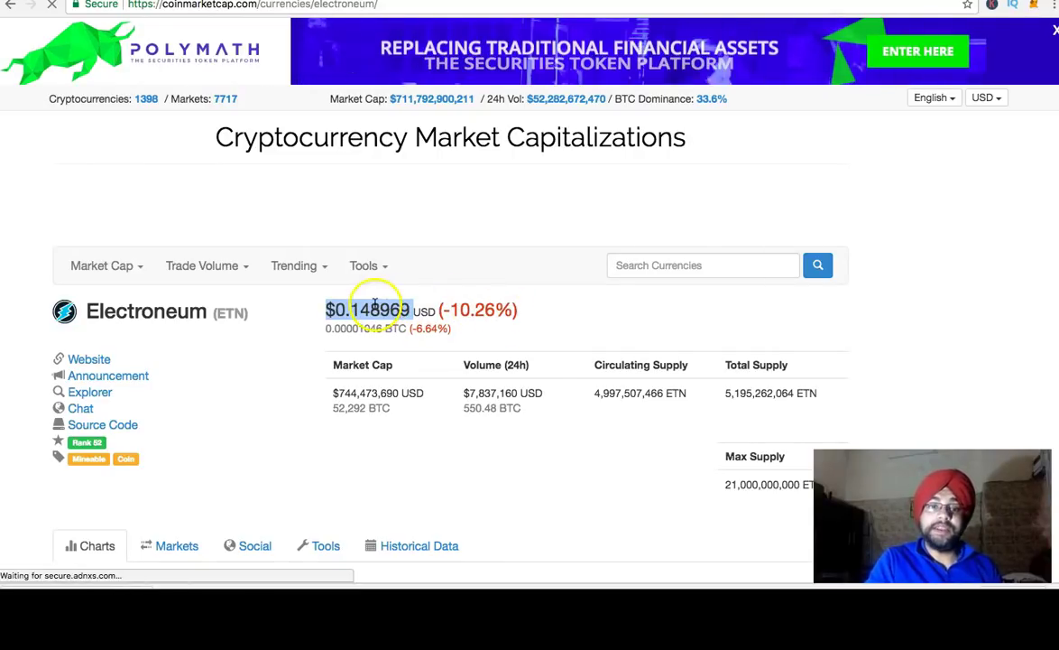
click(598, 310)
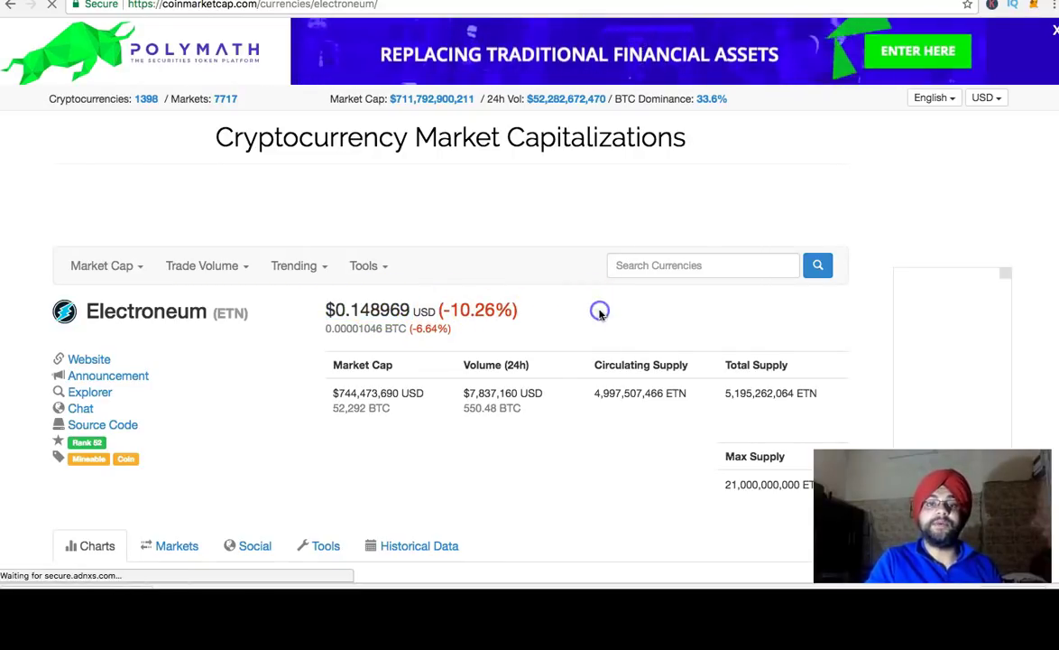
click(408, 307)
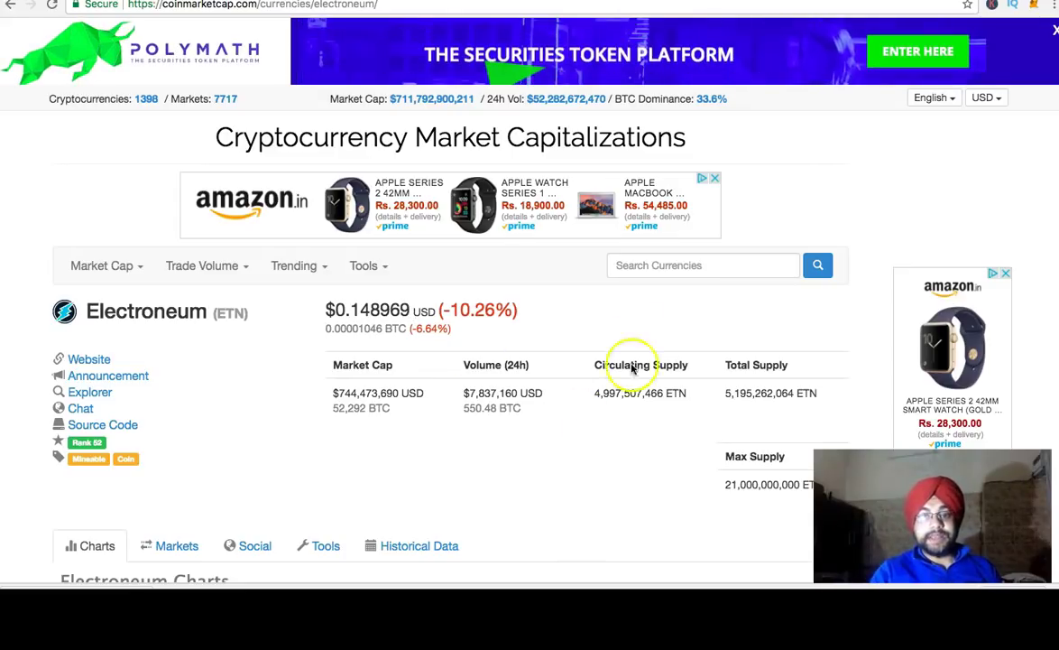
- Find Lunyr (LUN) through the currency search, open its page and check its USD price
click(674, 266)
text(lu)
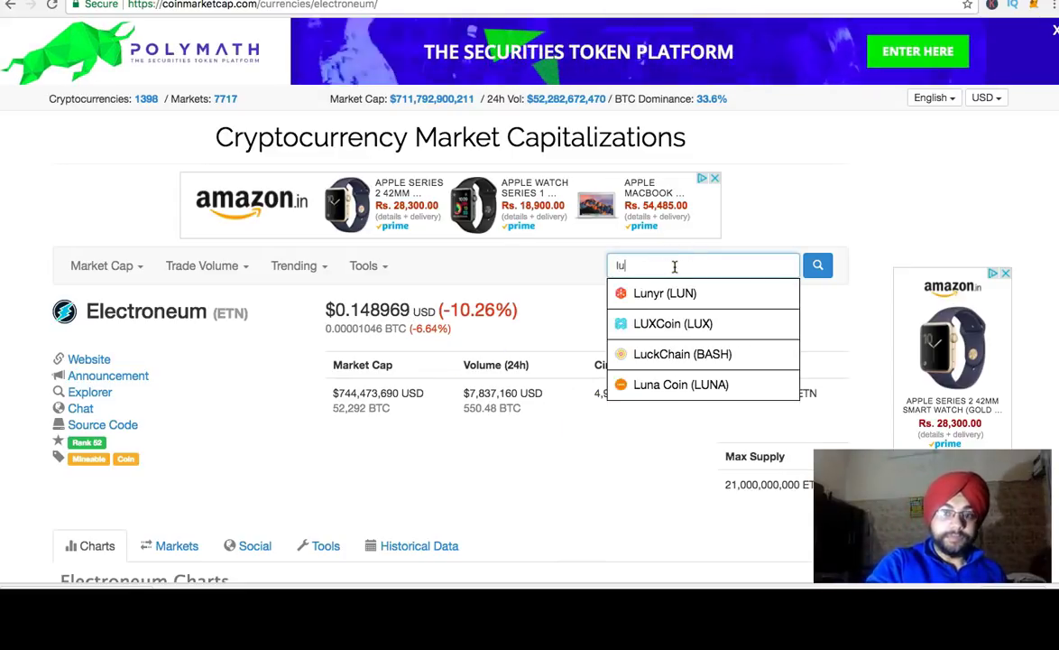
key(BackSpace)
text(u)
click(691, 293)
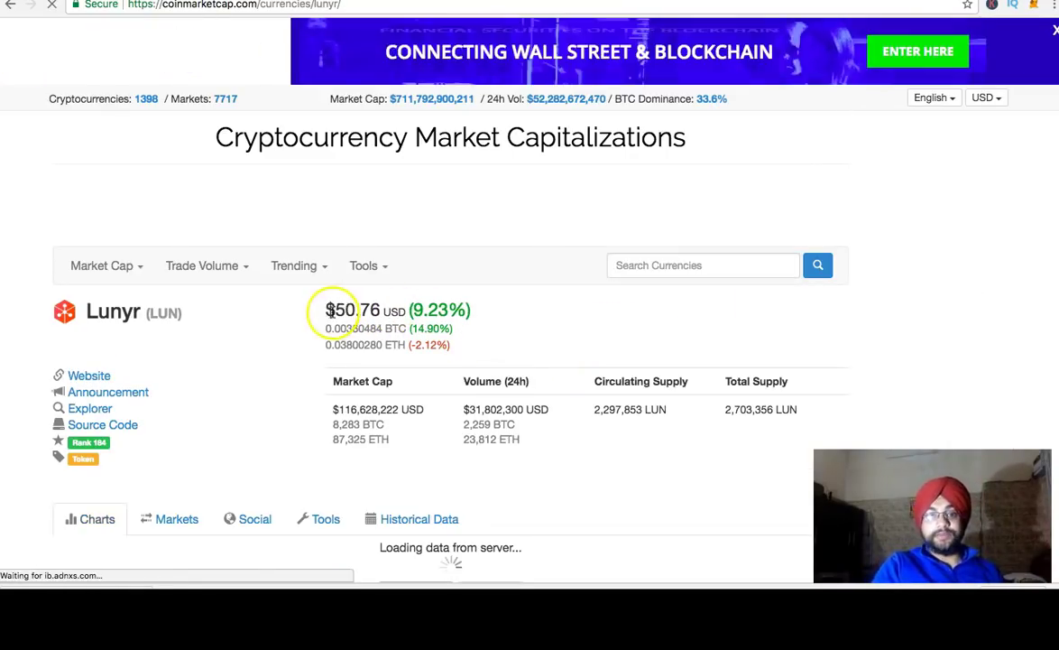
drag(327, 310, 380, 310)
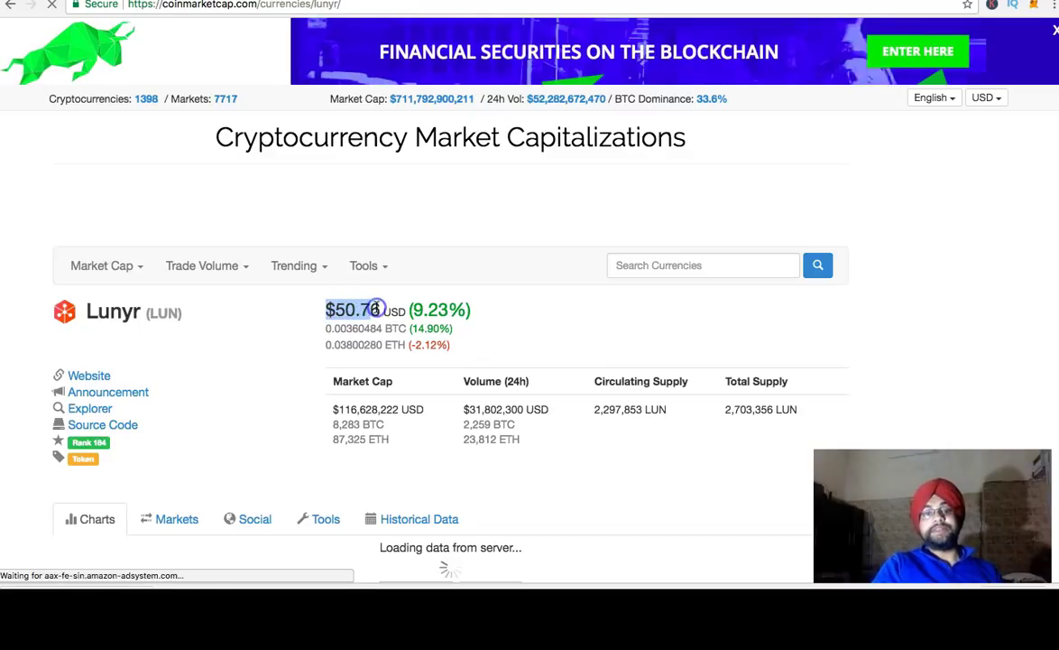
click(473, 325)
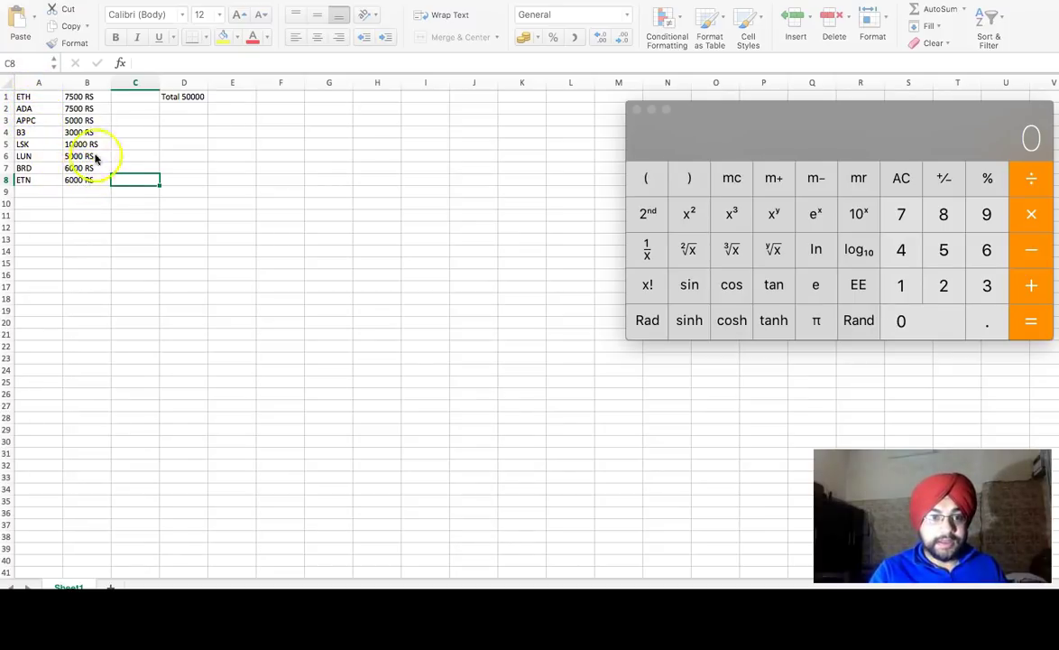
- In the Excel portfolio sheet, enter "Long term" for ETH in C1 and "long term" for ADA in C2
click(30, 101)
click(123, 101)
text(Long term)
click(130, 110)
text(long)
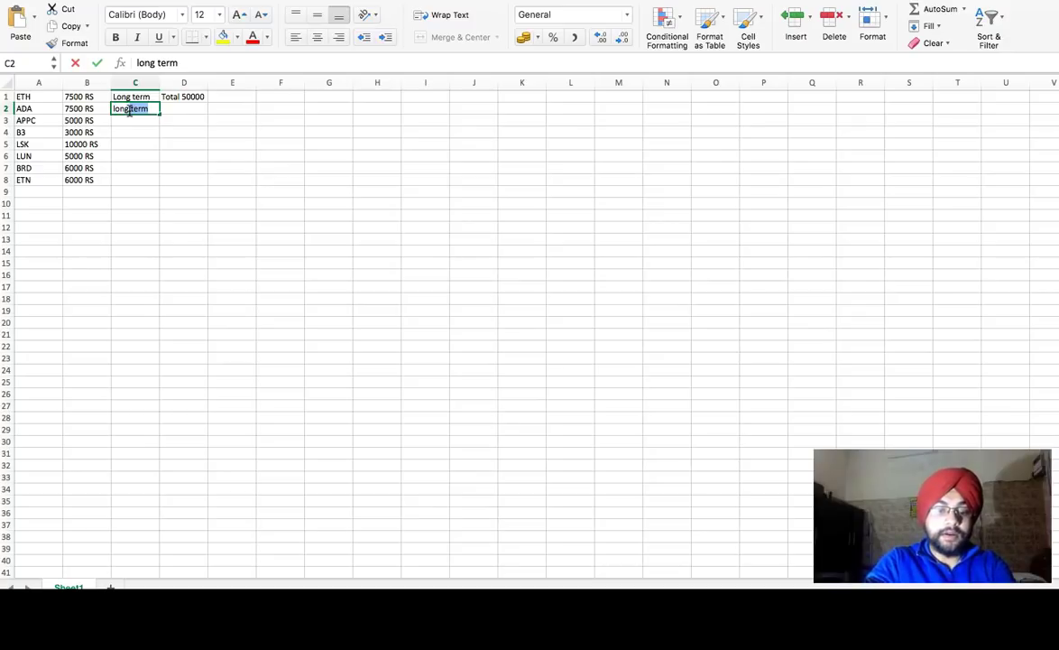
- Enter "Lets forget it" as the holding period for APPC in C3
click(131, 120)
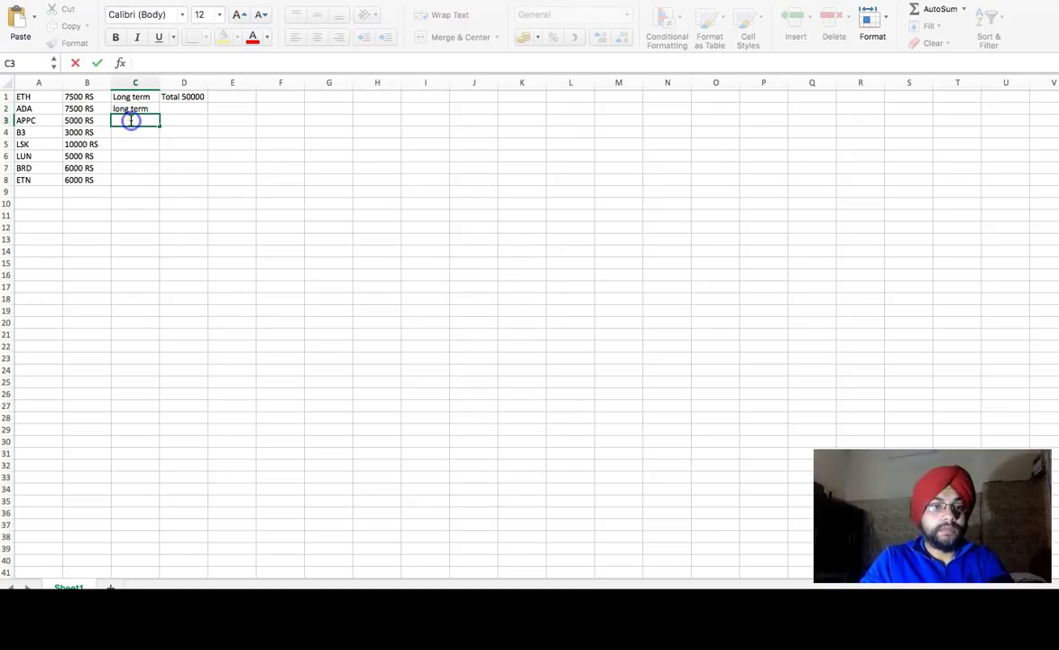
text(Lets)
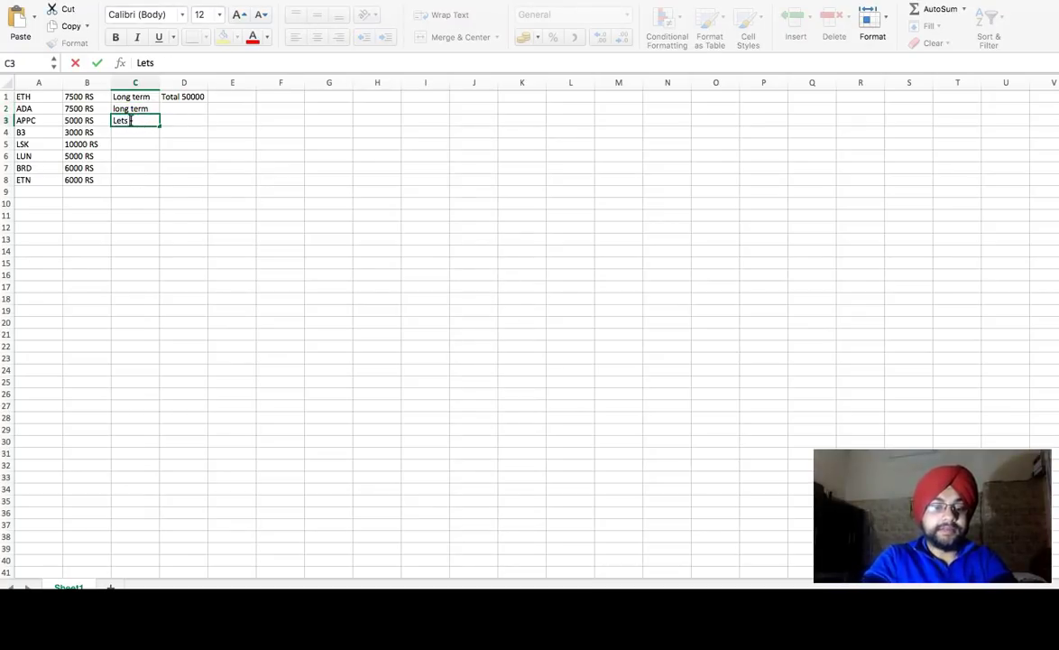
text( forget)
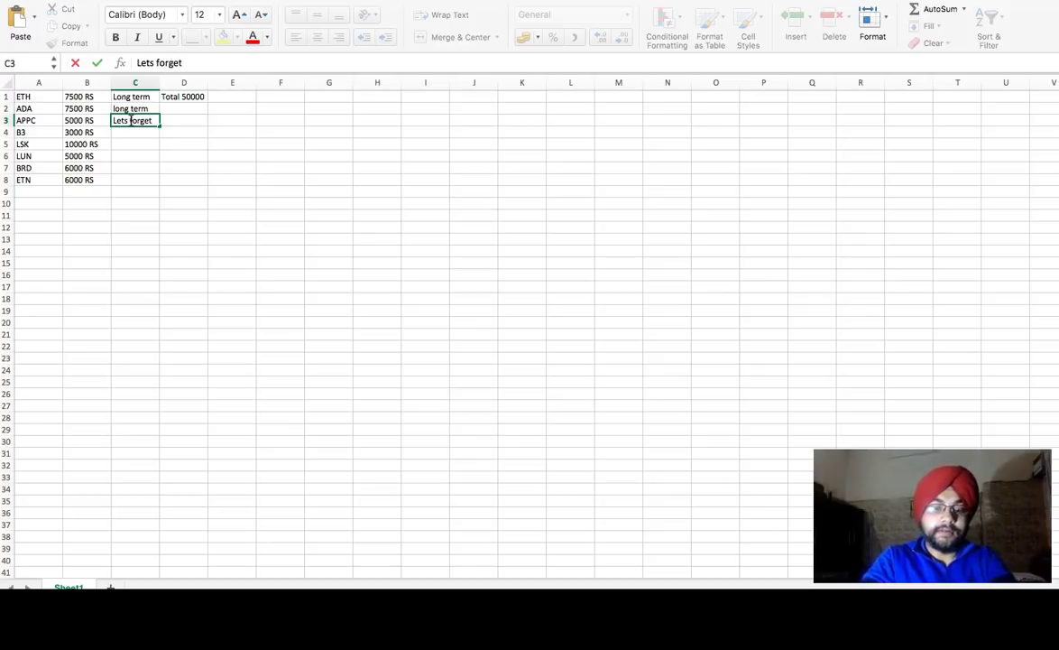
text( it)
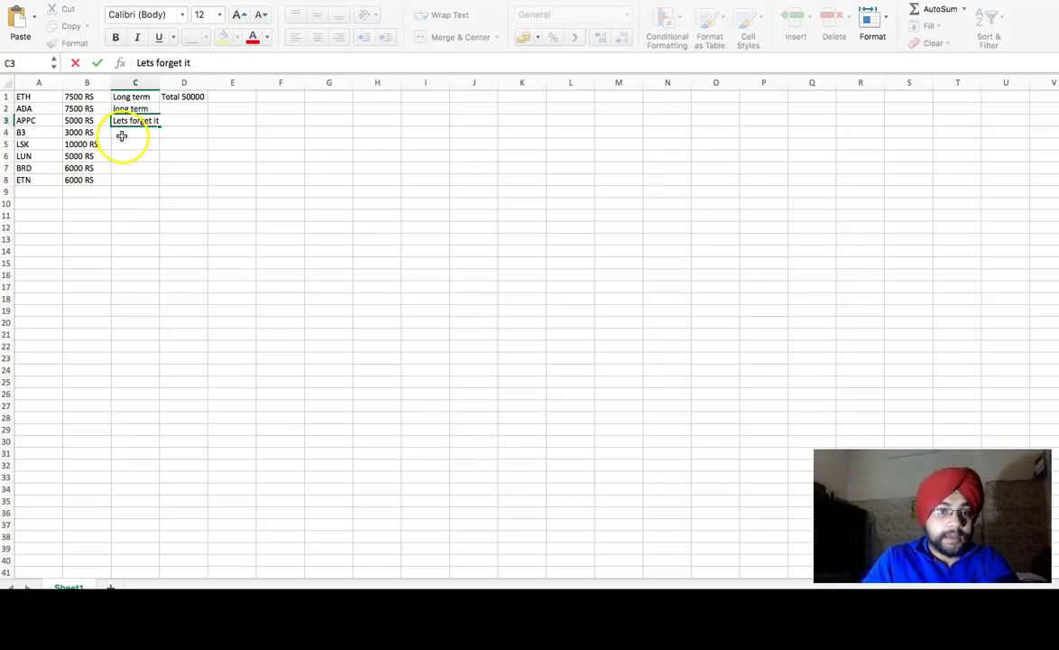
click(131, 124)
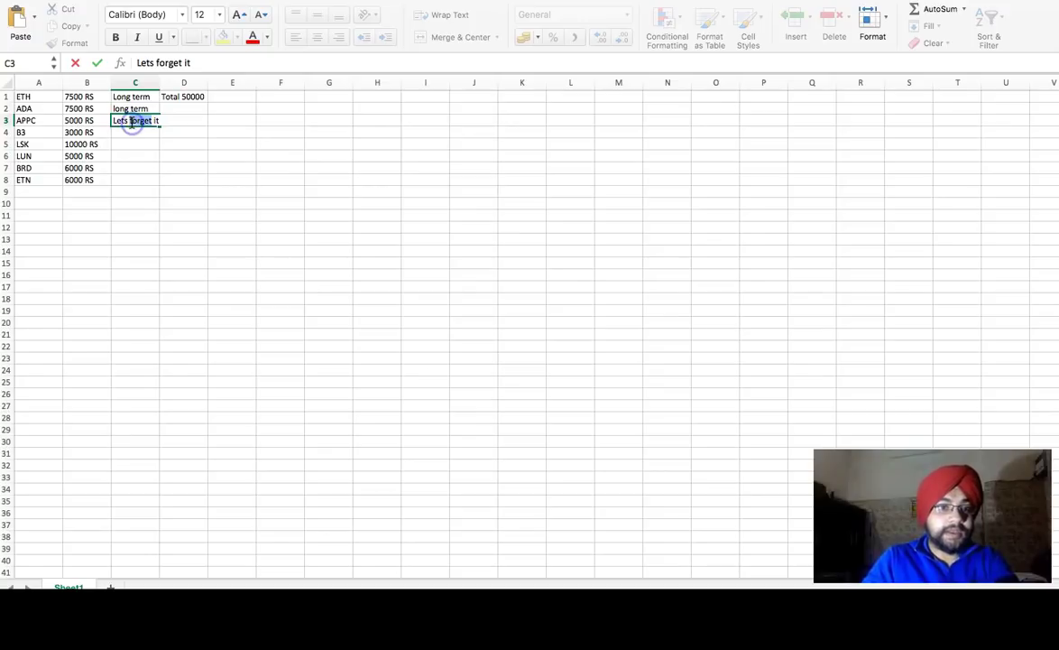
text(A1:D8)
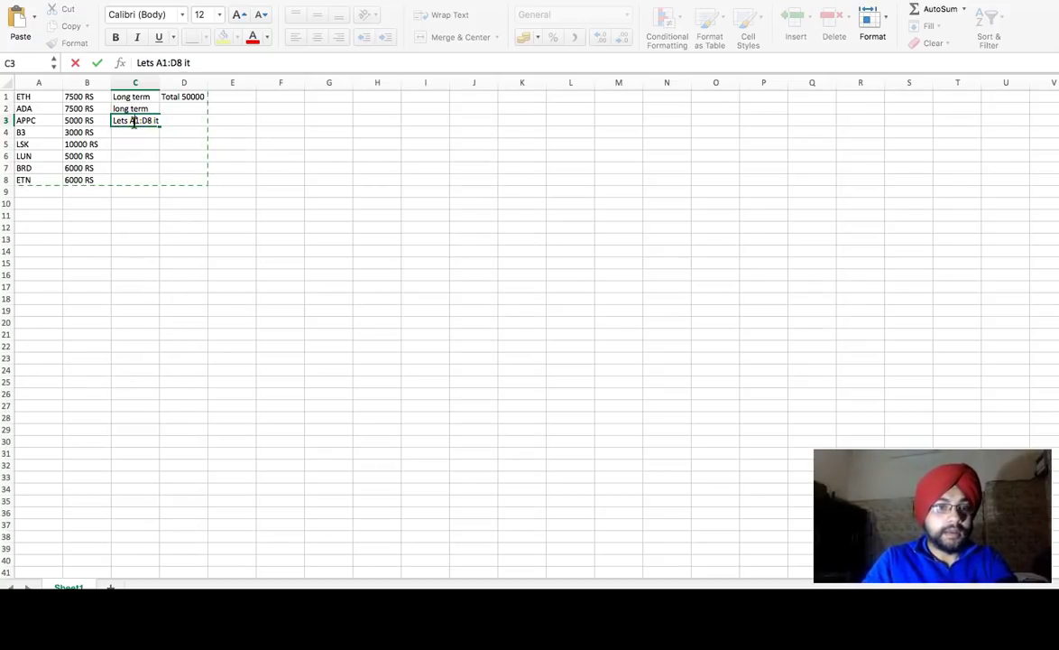
- Replace the whole APPC entry in C3 with "Long term"
drag(116, 123, 187, 123)
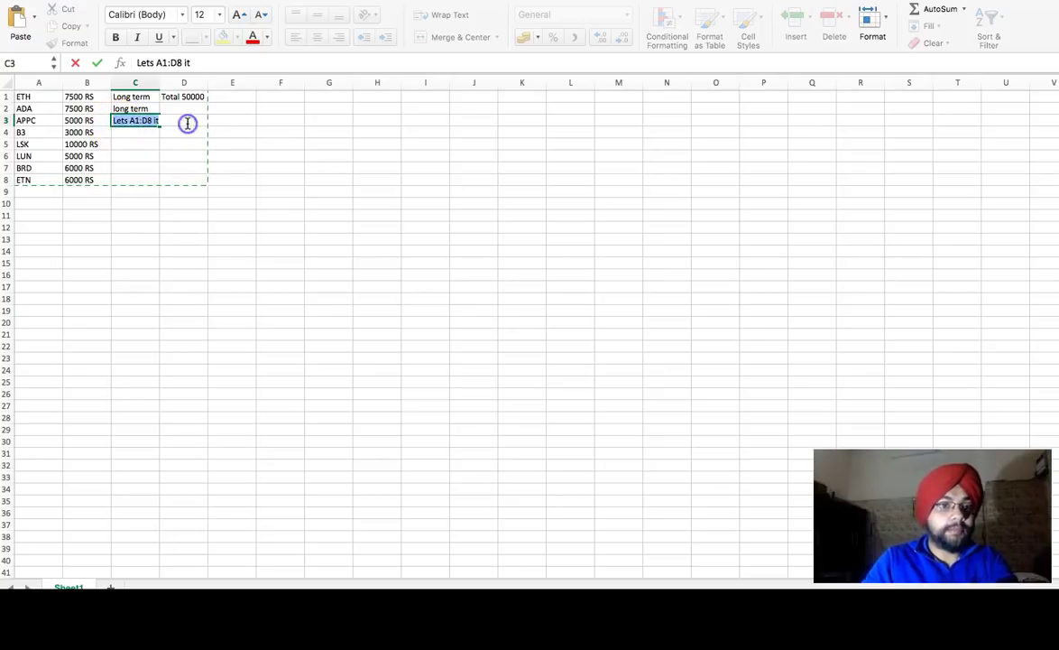
text(Long term)
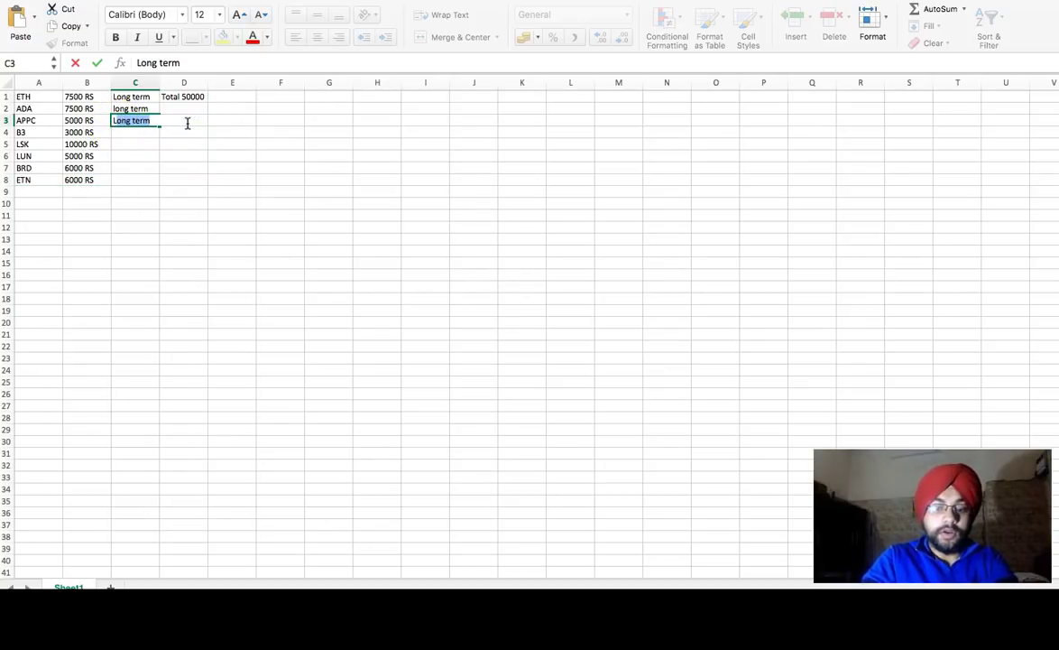
click(129, 132)
- Enter "Lets forget it" for B3 in C4 and "3 months" for LSK in C5
click(137, 136)
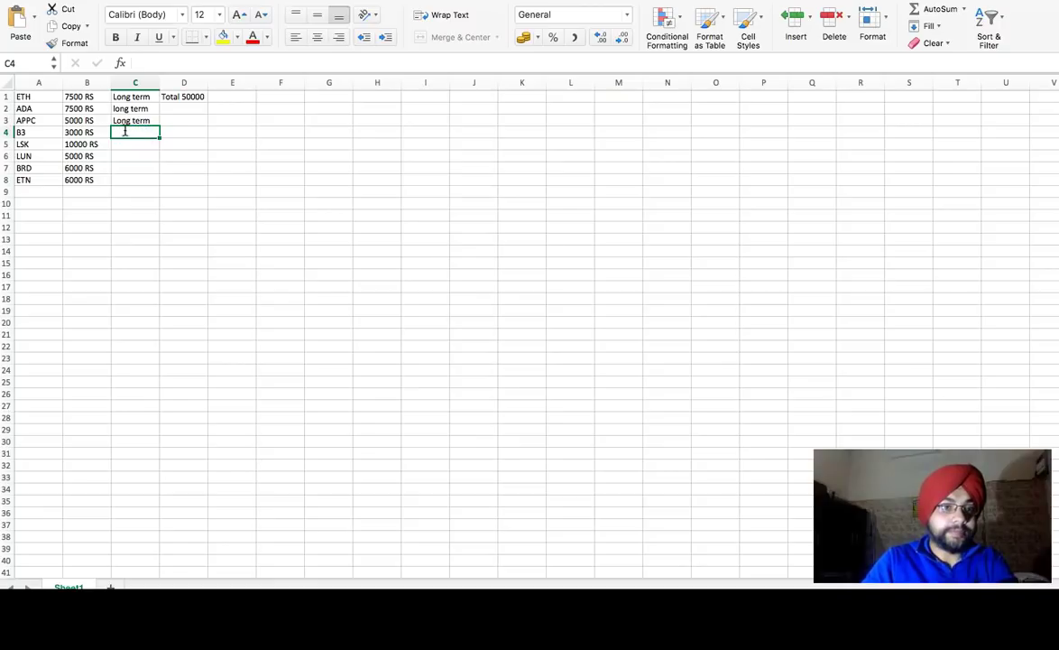
text(L)
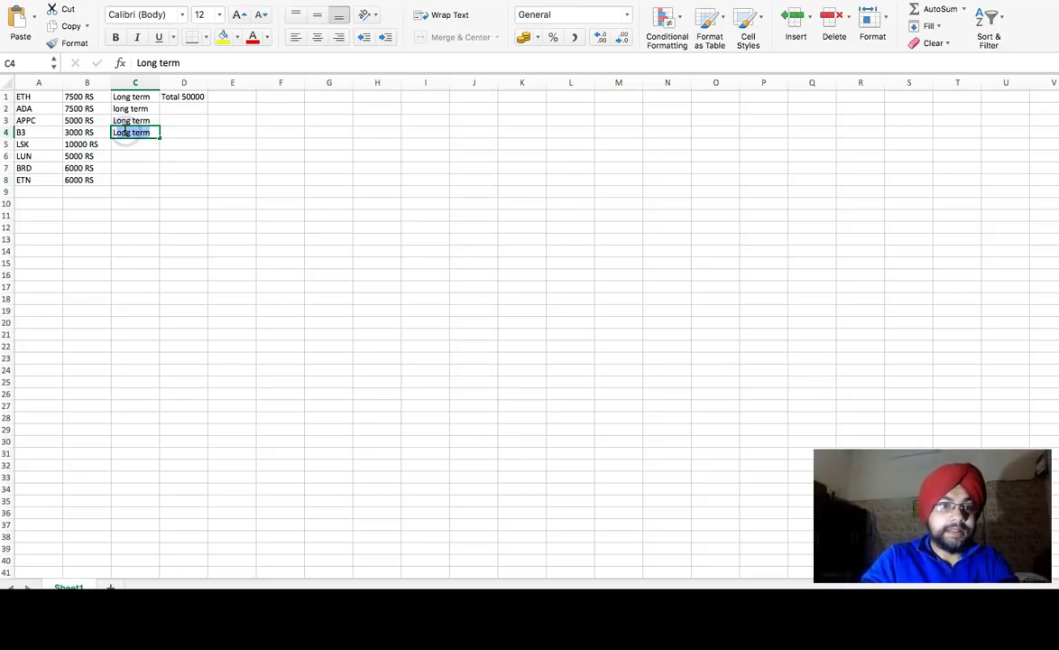
text(ets forget)
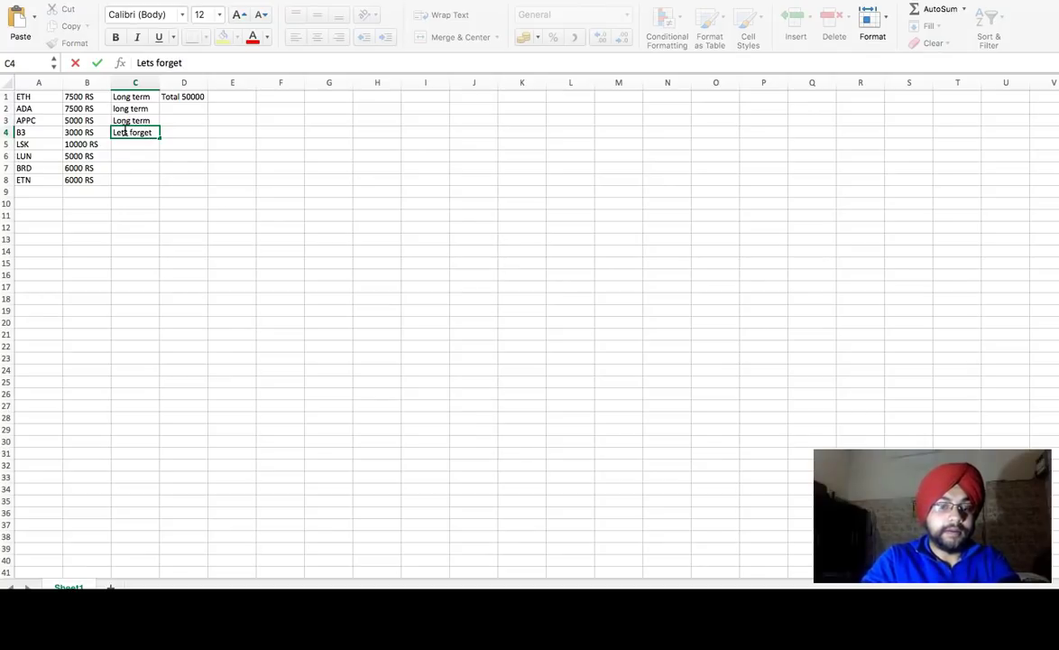
click(124, 144)
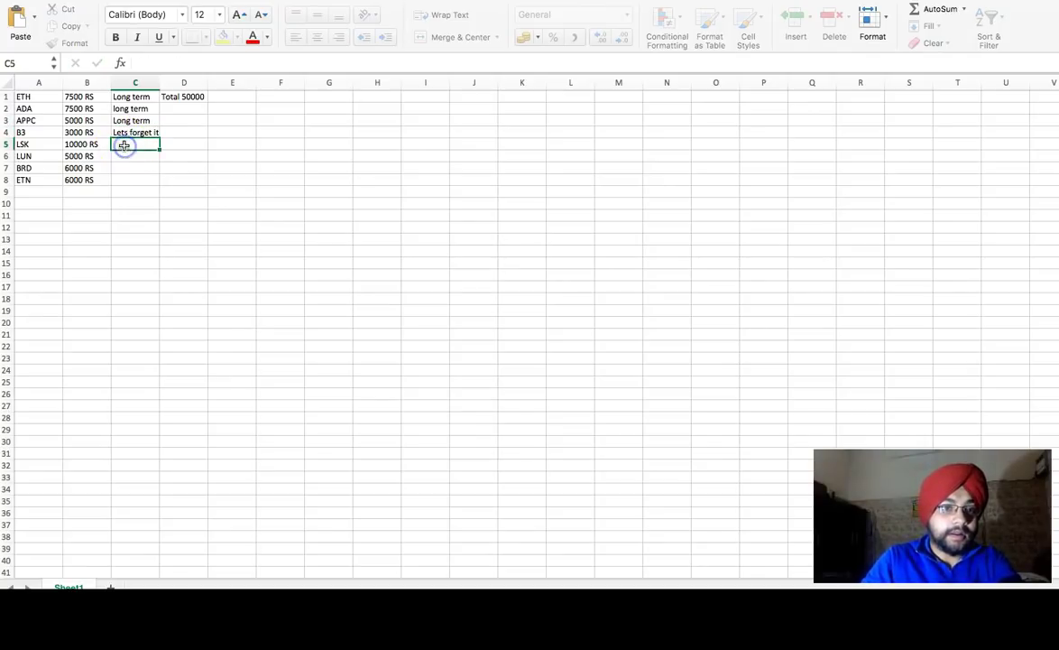
text(3 months)
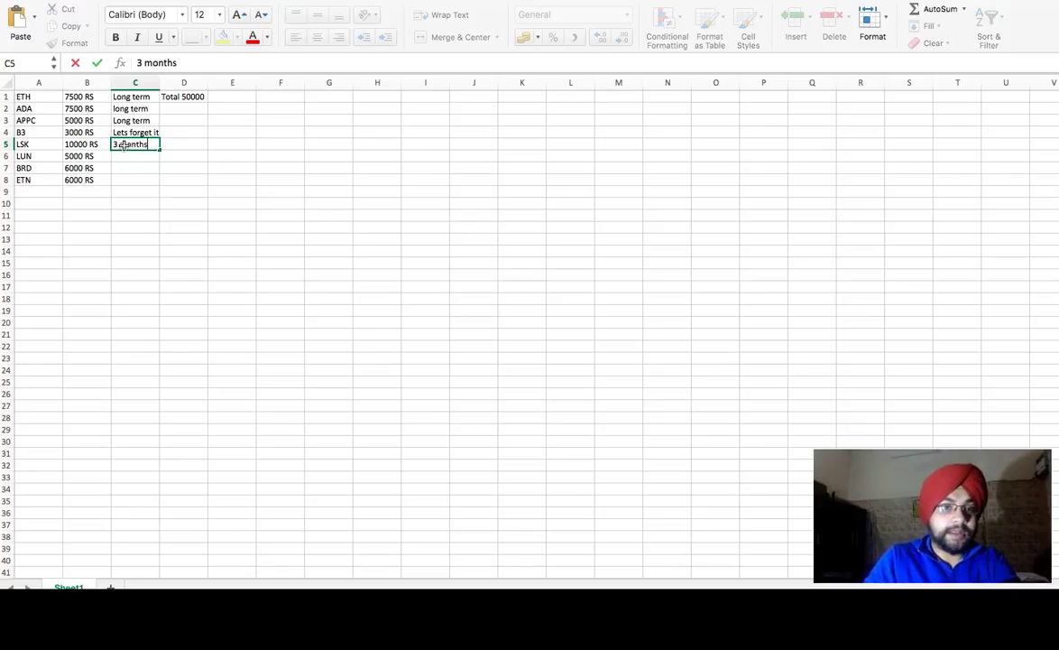
click(134, 157)
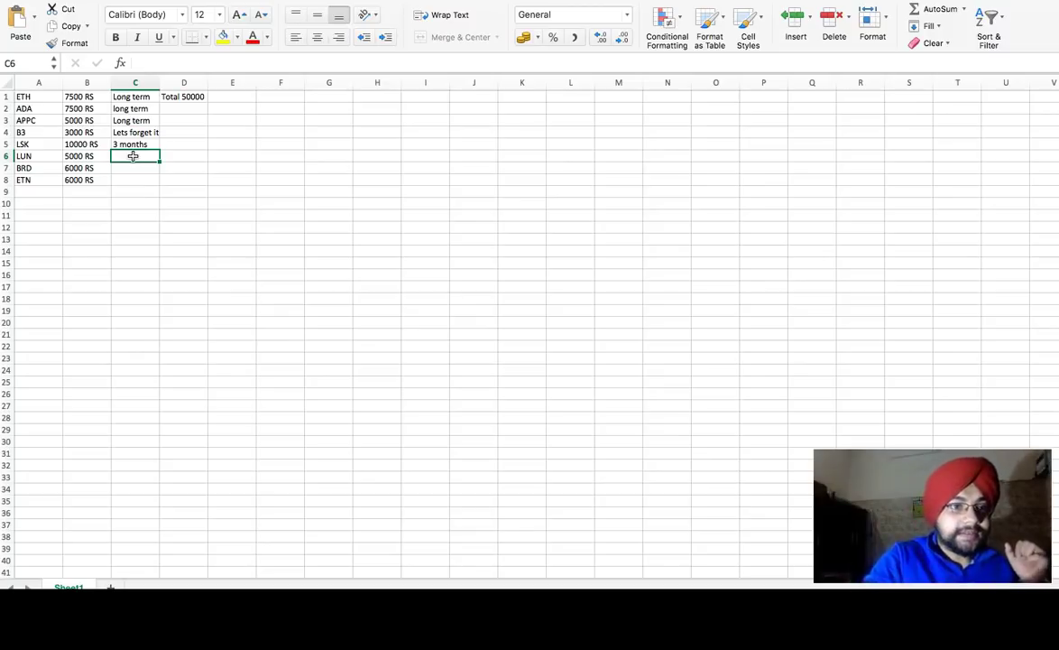
- Go through the ADA, APPC, B3, LSK and LUN entries in the coin list one by one
click(33, 109)
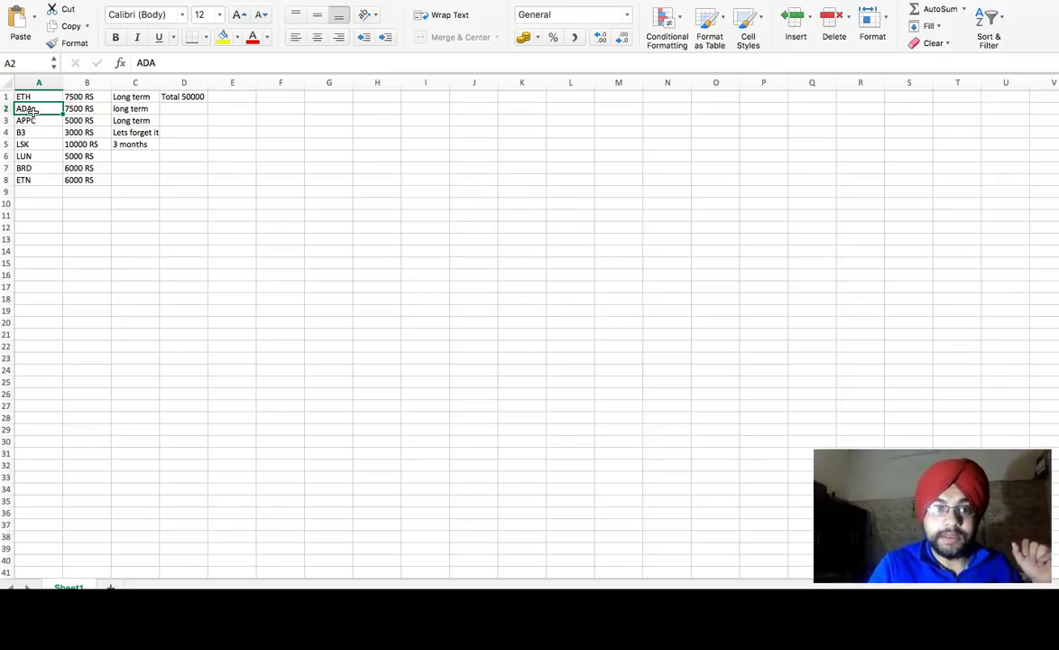
click(33, 117)
double_click(41, 120)
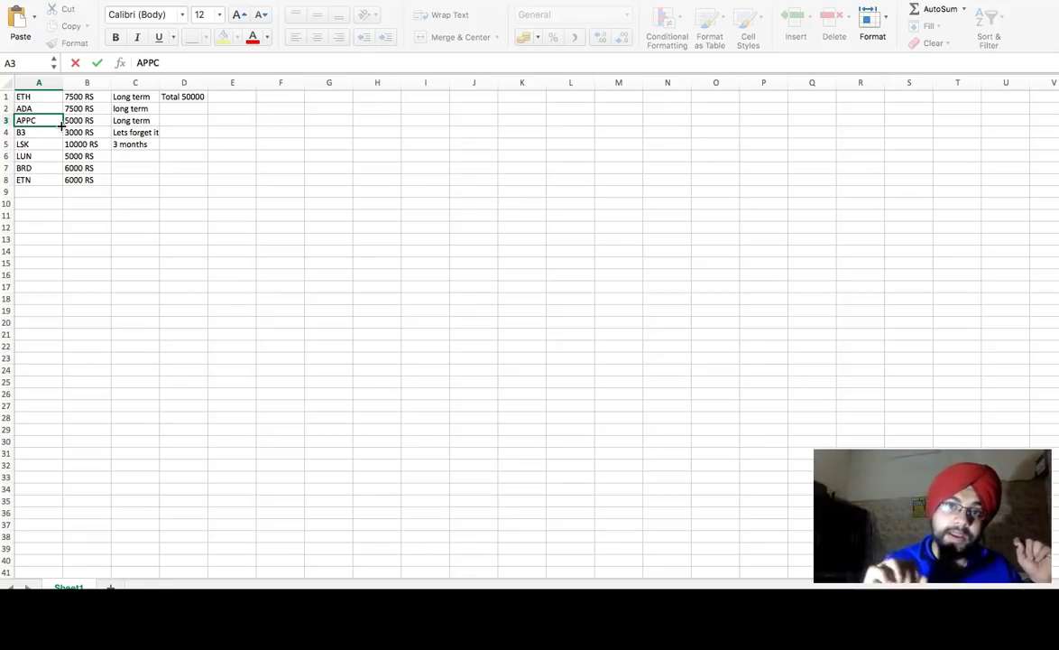
click(34, 122)
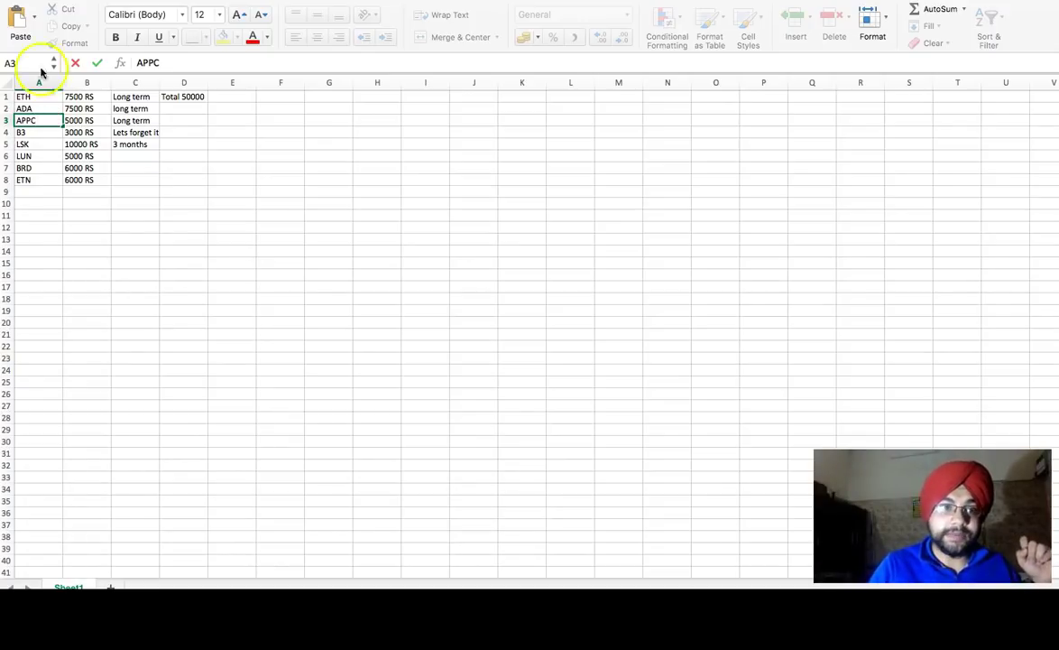
click(36, 132)
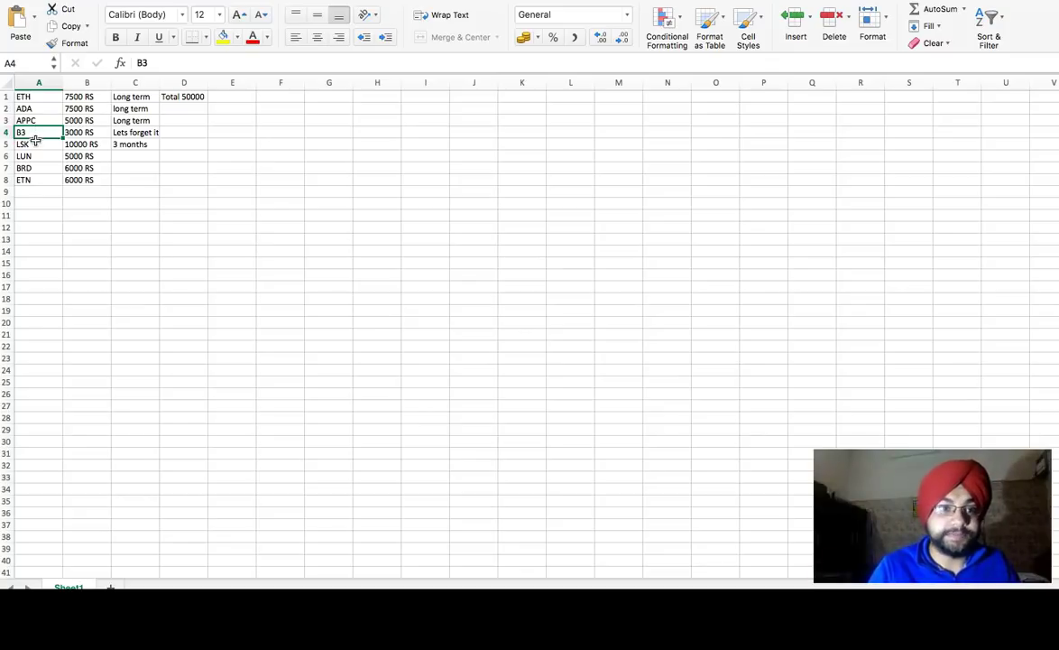
click(32, 143)
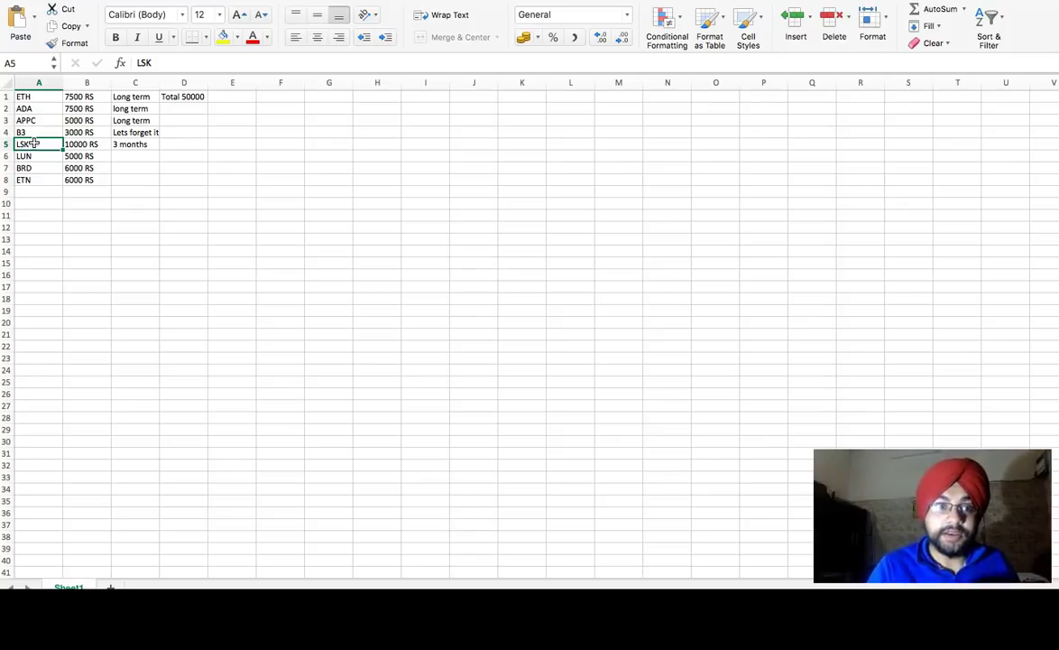
click(28, 155)
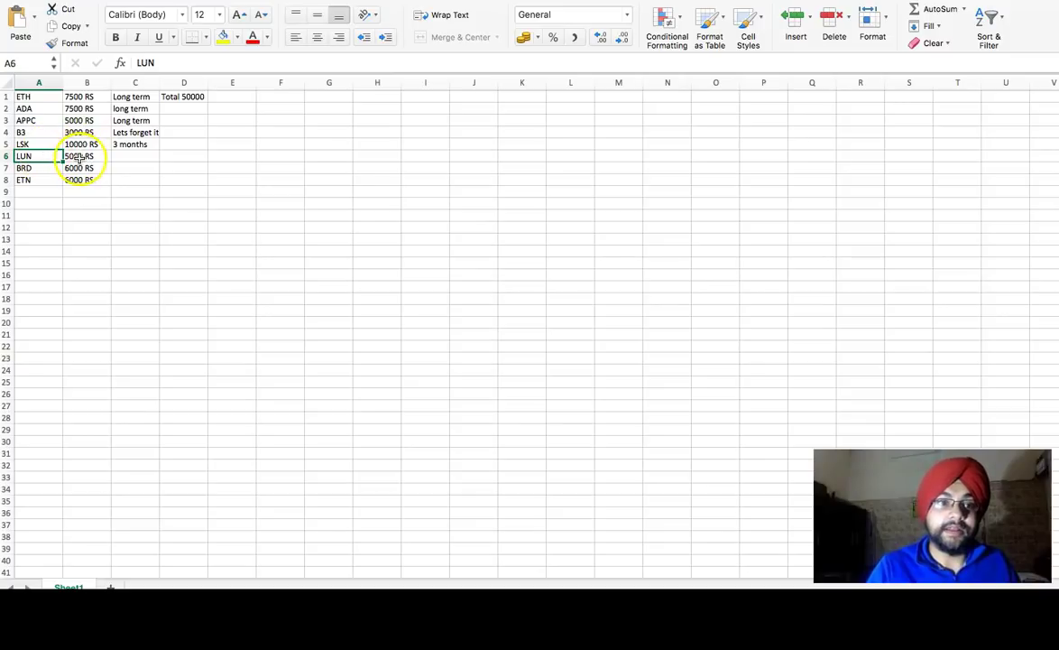
- Enter "Long term" as the holding period for LUN in C6
click(131, 156)
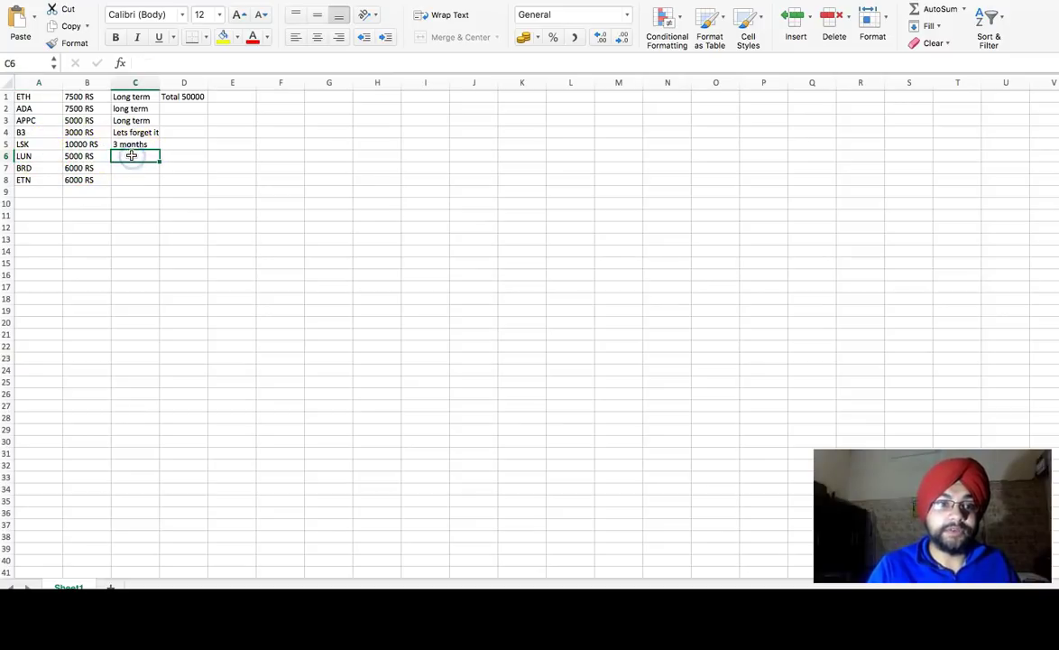
text(Long)
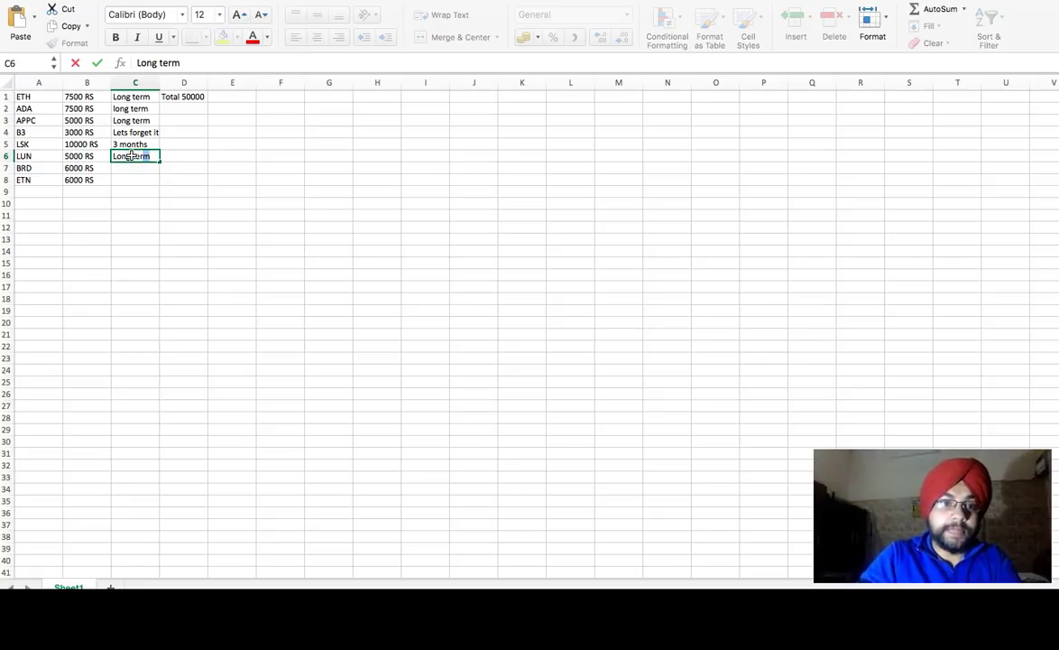
text( ter)
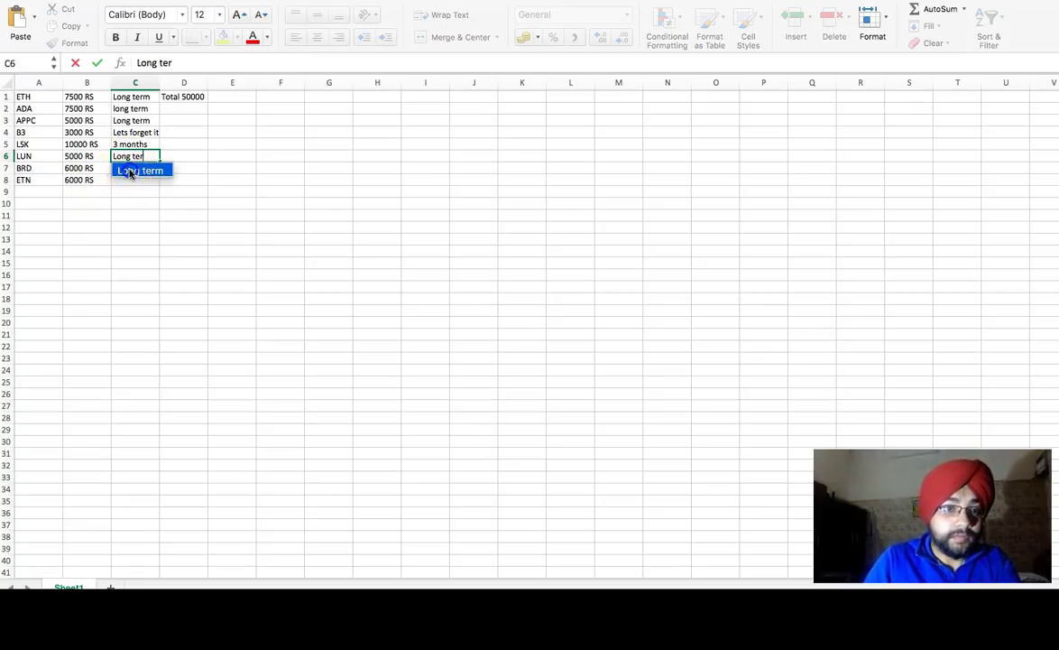
click(129, 172)
double_click(116, 170)
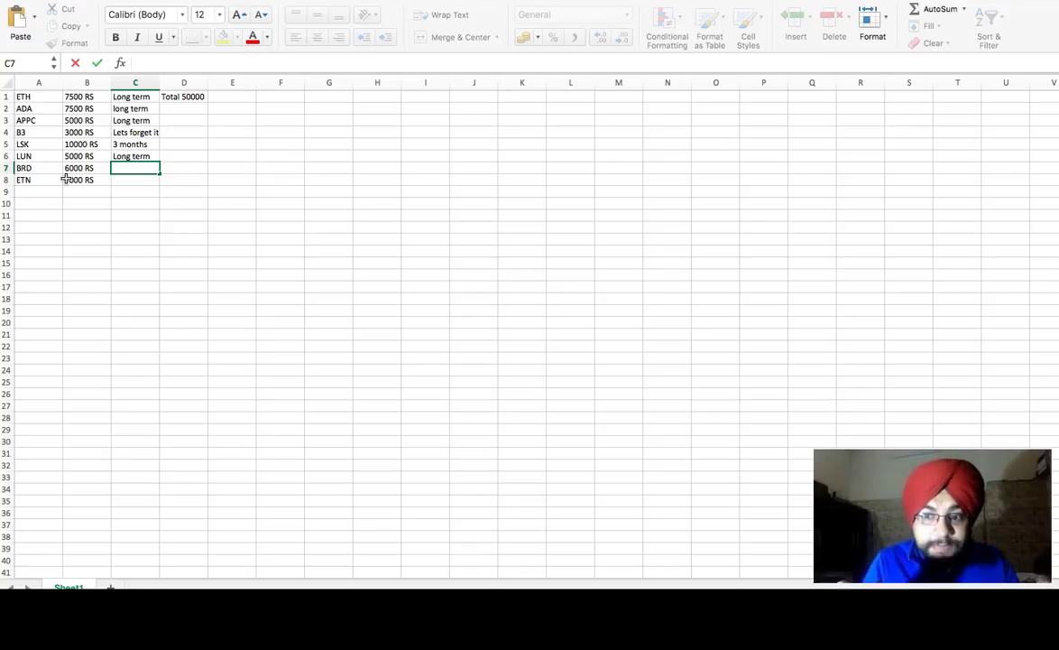
- Enter "Long term" as the holding period for ETN in C8
click(36, 182)
click(113, 180)
click(143, 178)
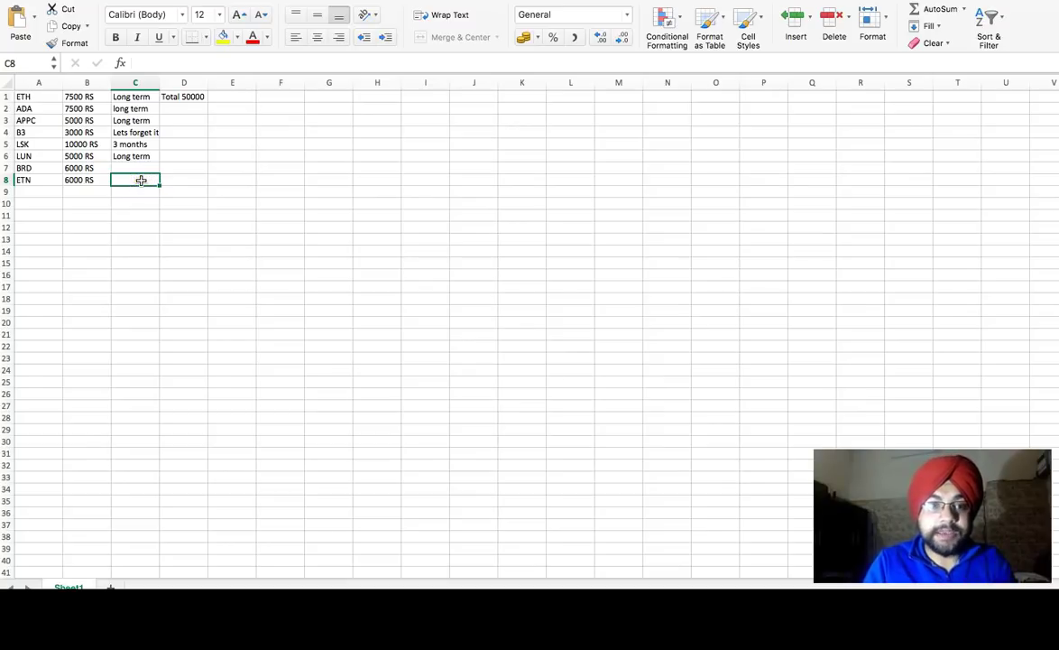
text(Long term)
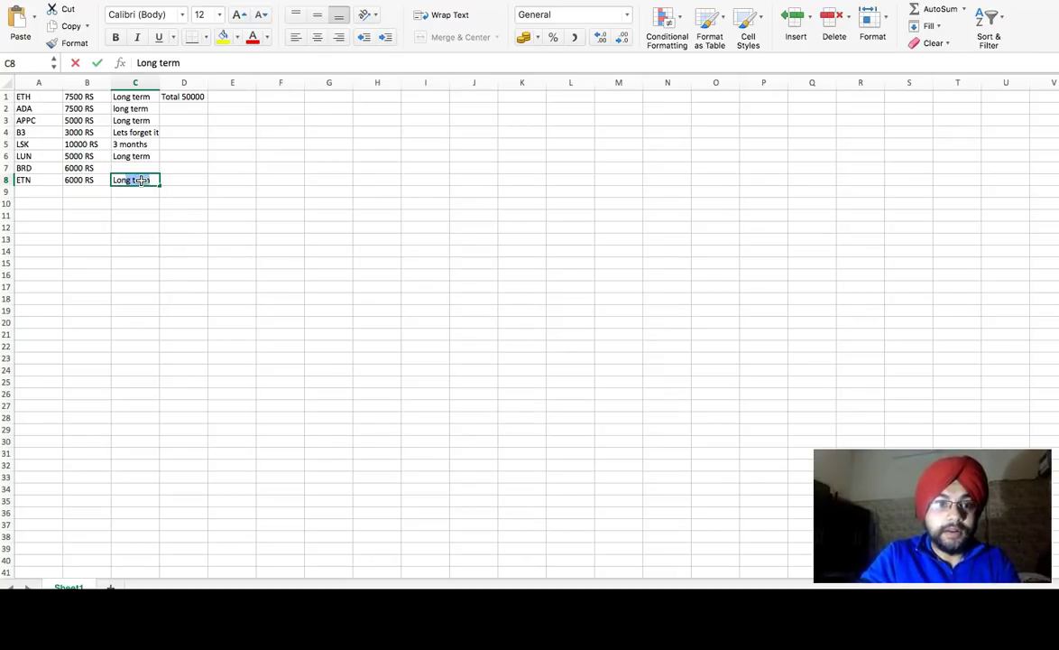
key(Return)
click(129, 171)
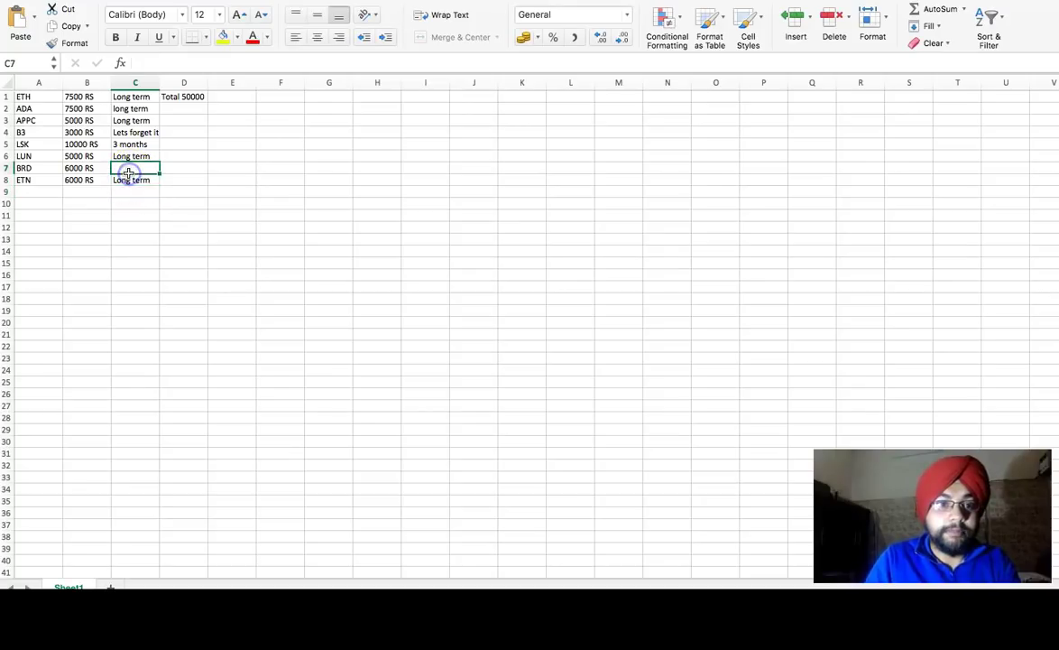
- Enter "Long term" as the holding period for BRD in C7
text(Long term)
key(Return)
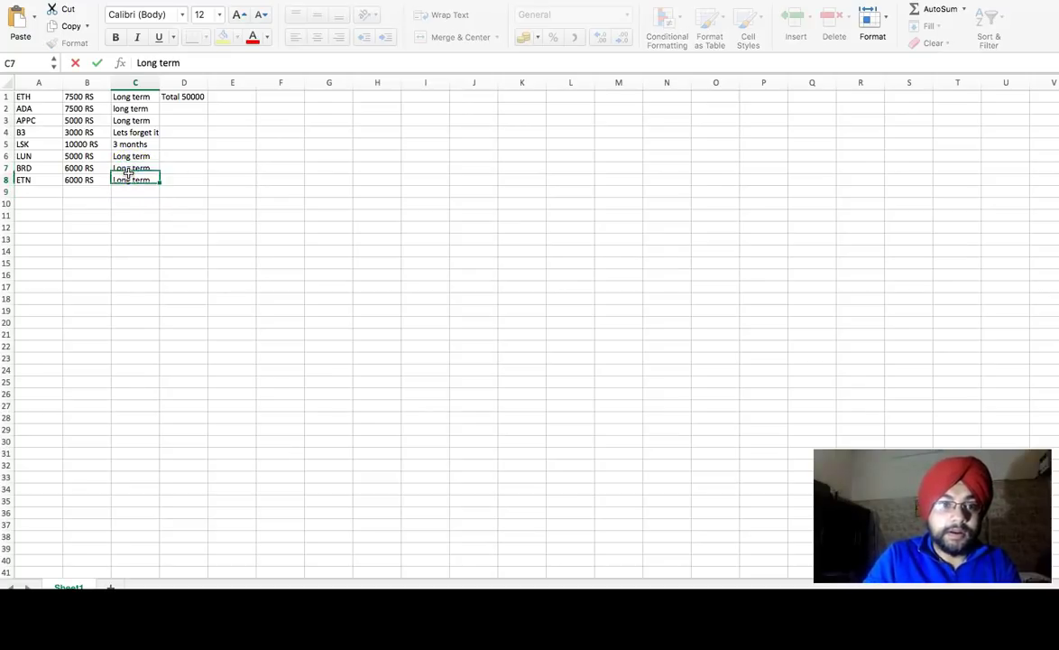
- Replace the contents of D1 with the remark "Valued but promising" for ETH
click(183, 94)
drag(184, 95, 240, 93)
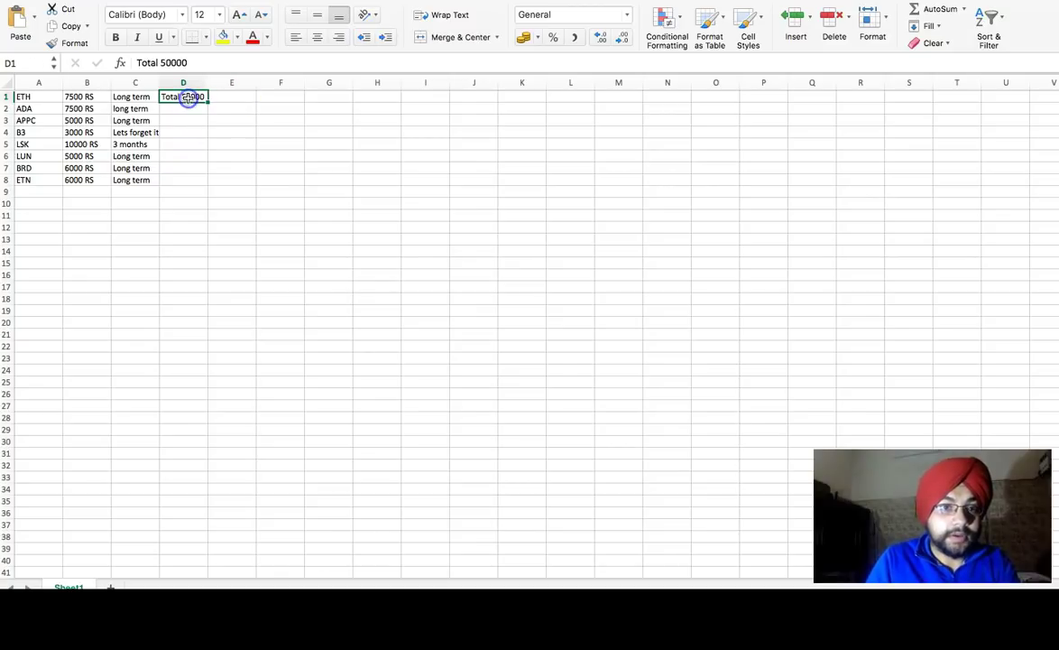
double_click(185, 97)
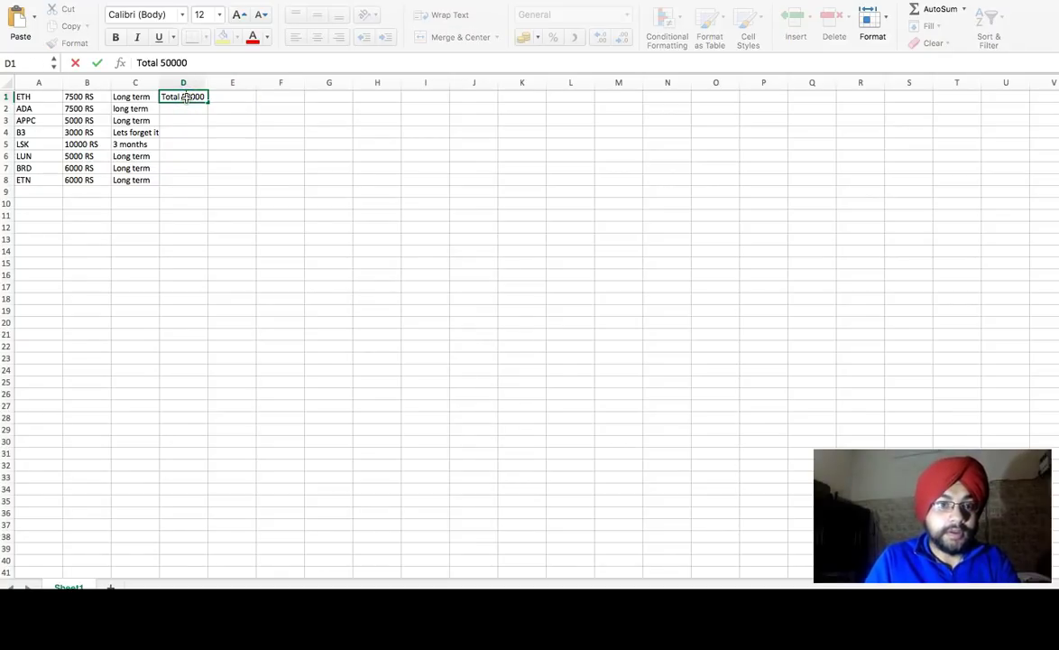
key(BackSpace)
key(BackSpace)
key(BackSpace)
key(BackSpace)
key(BackSpace)
key(BackSpace)
key(BackSpace)
key(BackSpace)
key(BackSpace)
key(BackSpace)
key(BackSpace)
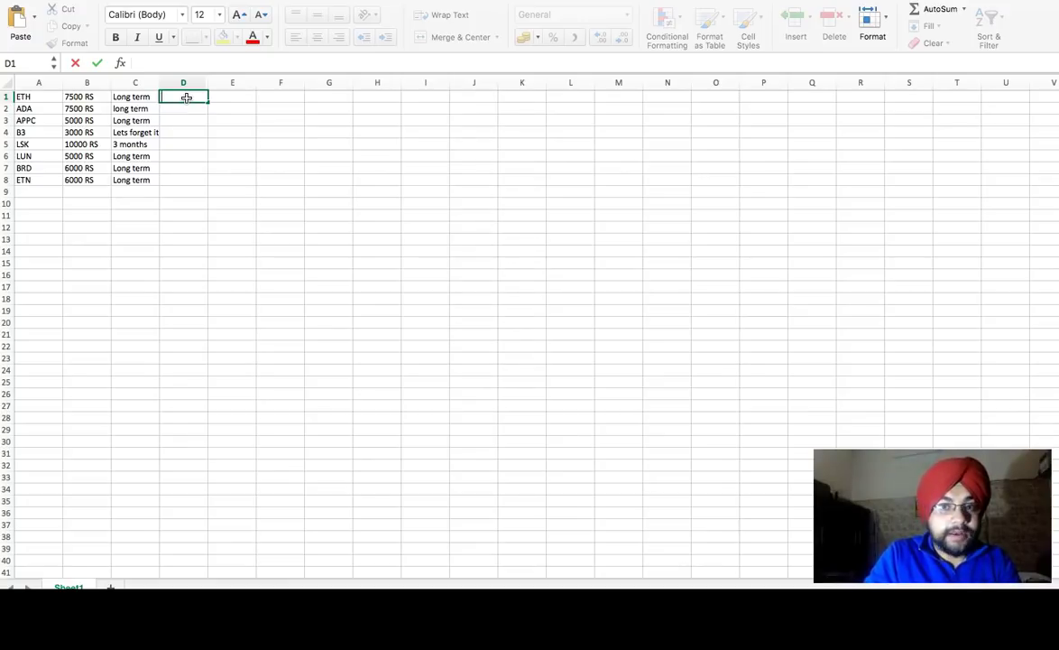
text(Valued)
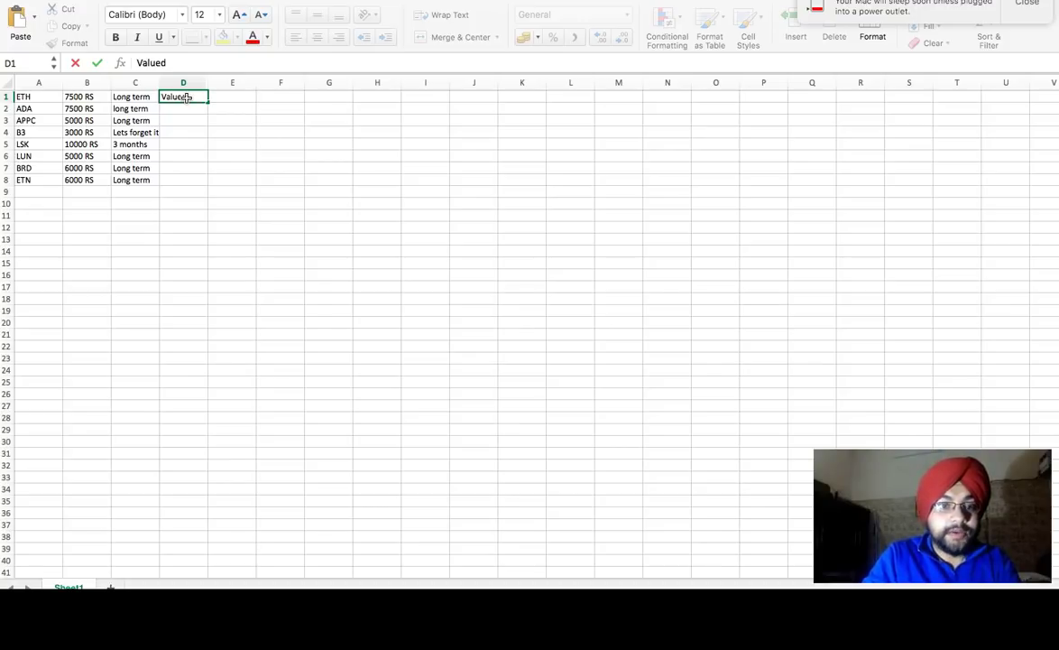
text( but pr)
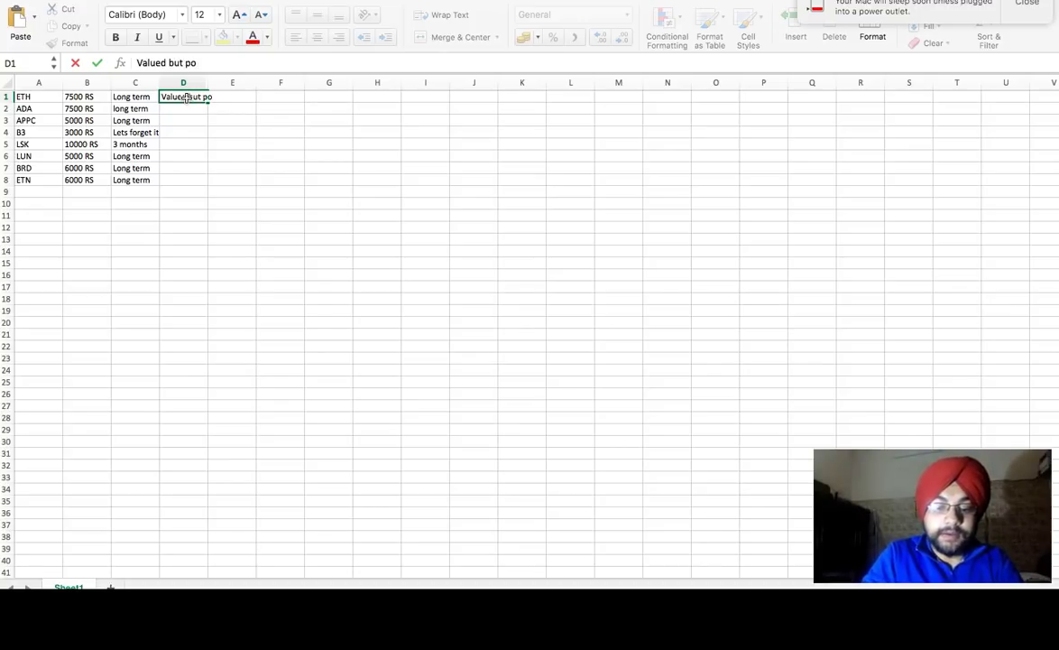
text(omii)
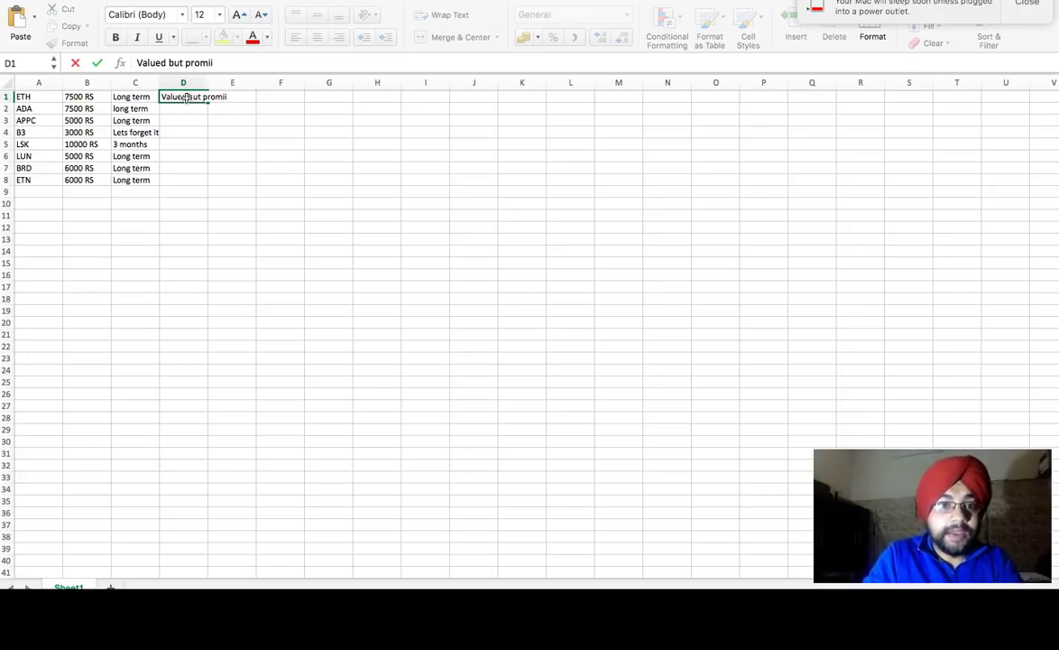
key(BackSpace)
text(sing)
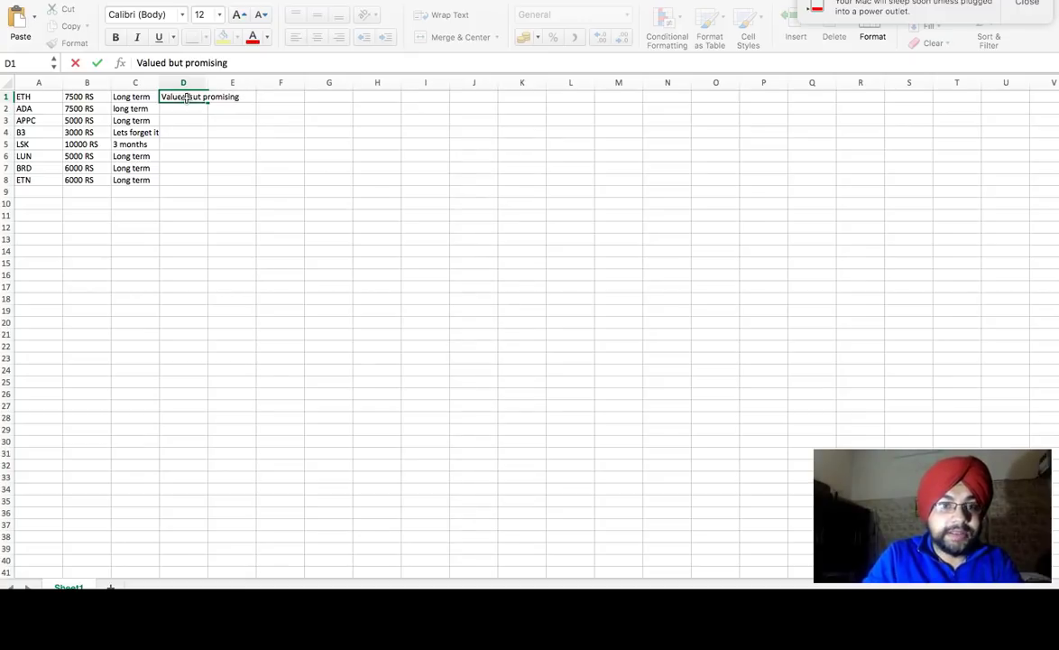
click(130, 108)
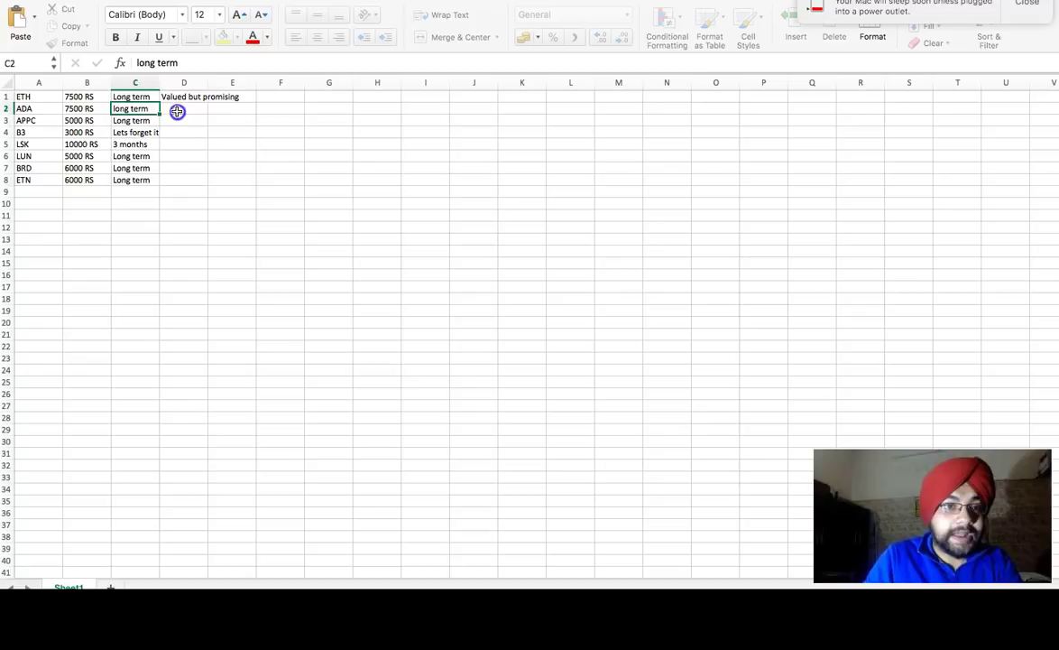
- Enter the remark "Valued but promising" for ADA in D2
click(177, 110)
text(Valu)
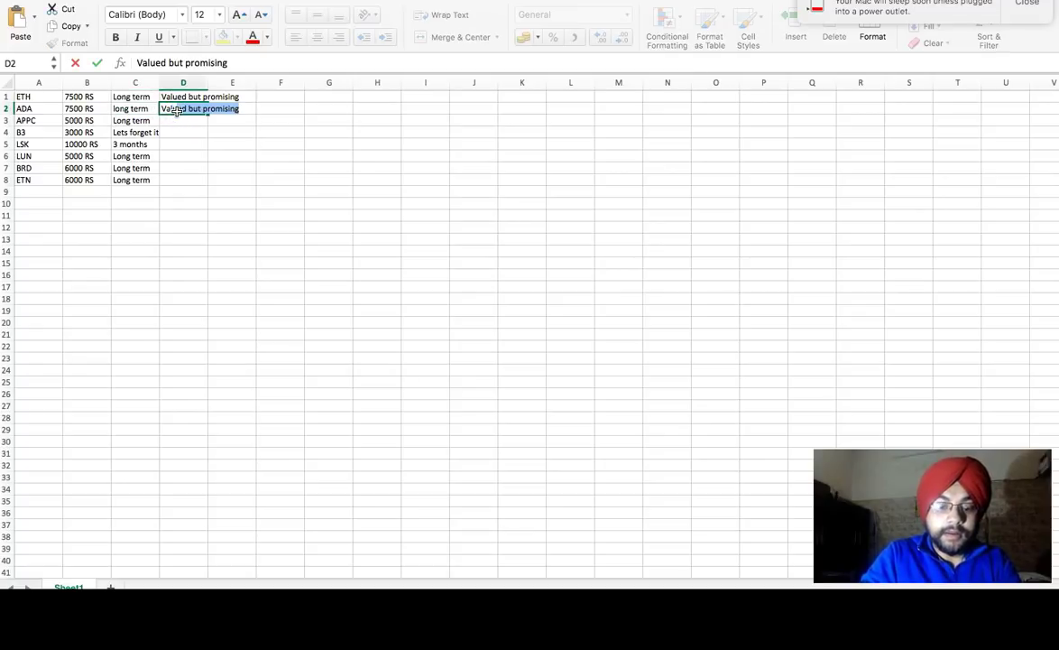
text(ed but pr)
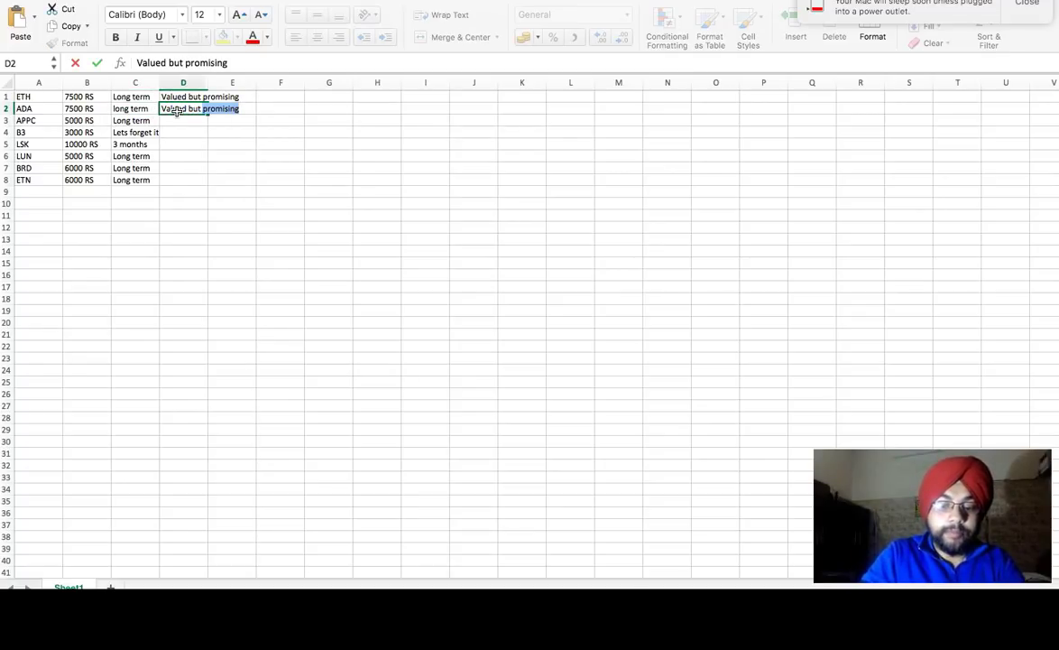
text(omising)
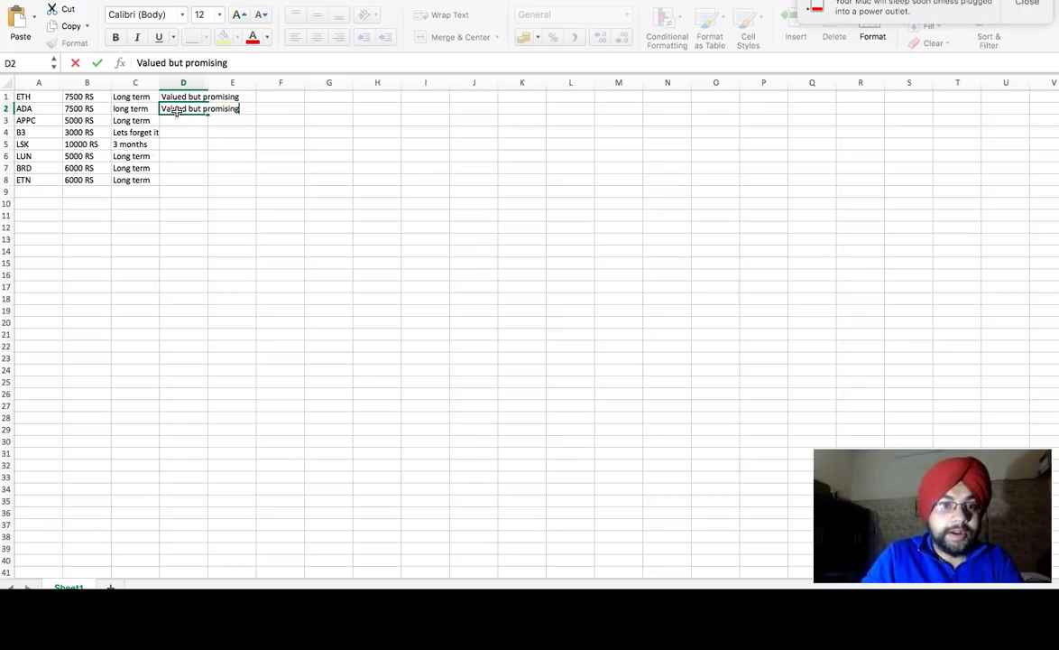
- Enter the remark "Undervalued and promising" for APPC in D3
click(180, 121)
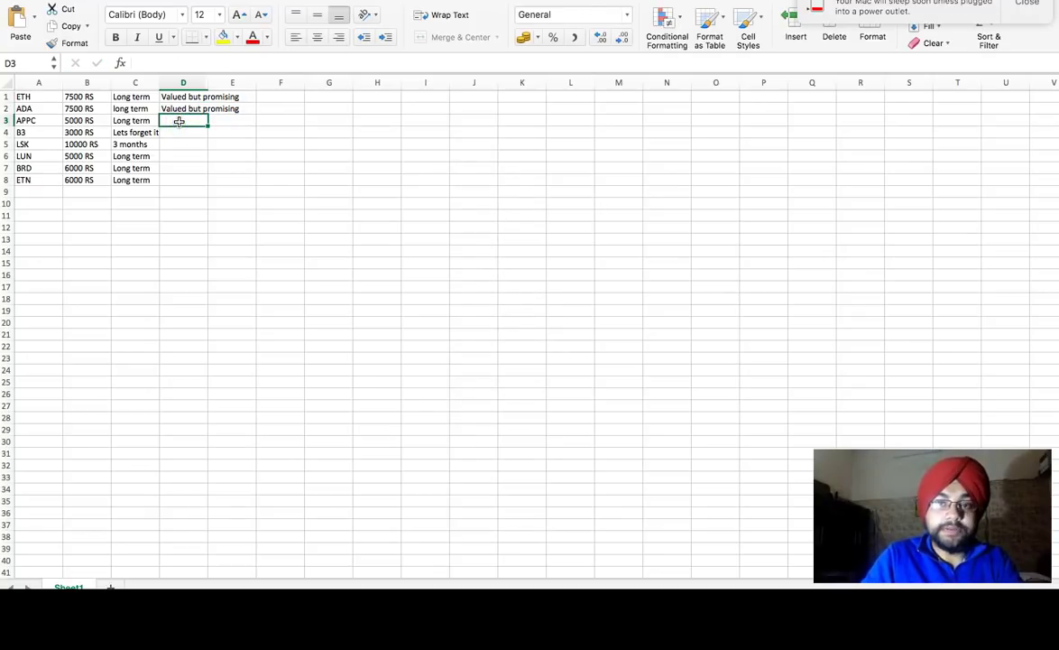
text(Undervalued)
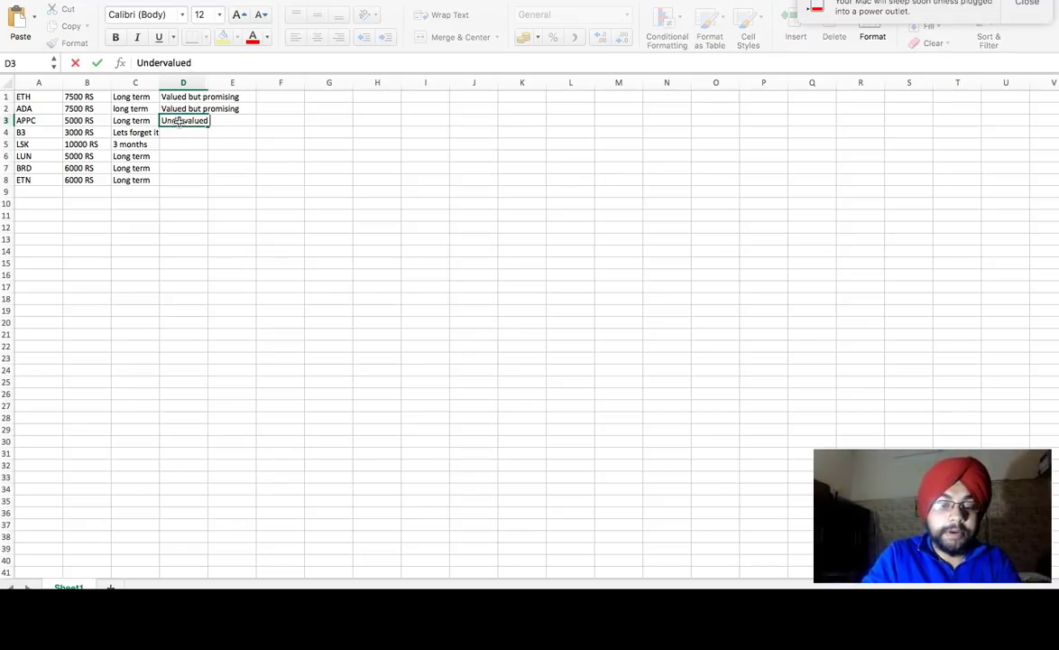
text( and pr)
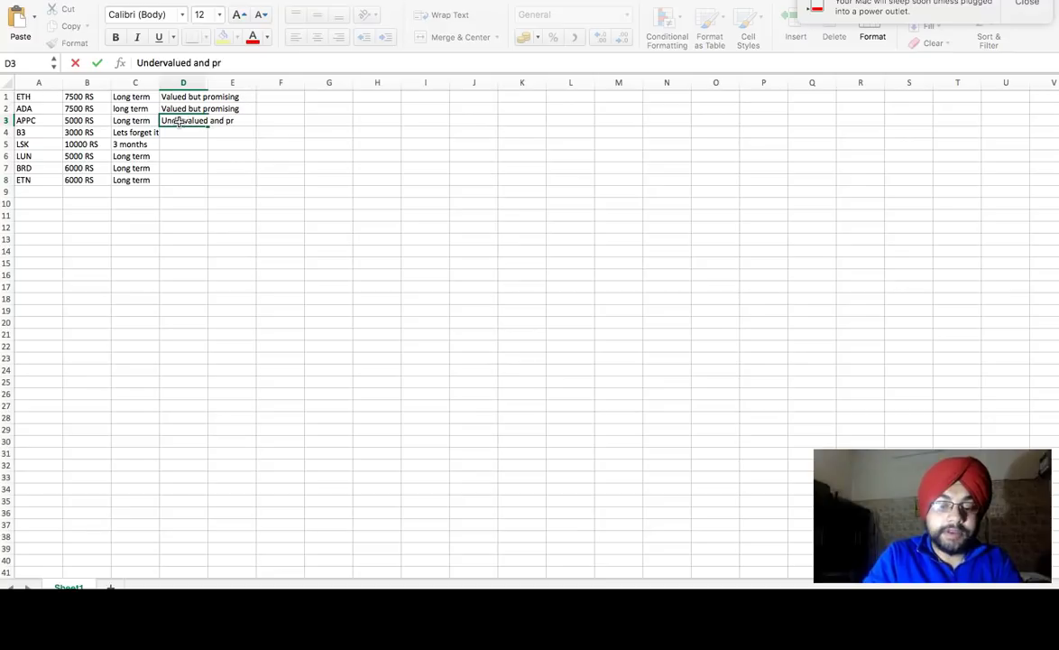
text(omising)
key(Return)
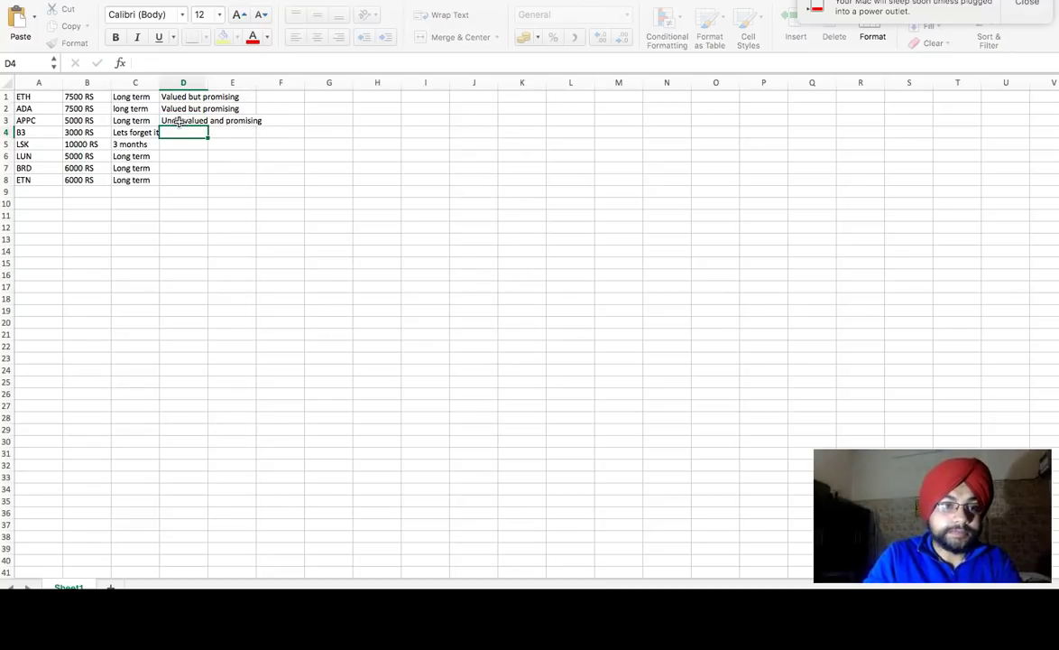
- Enter the remarks "Khatro ke khlardi" for B3 in D4 and "Acc. To news" for LSK in D5
text(Khatro ke khlardi)
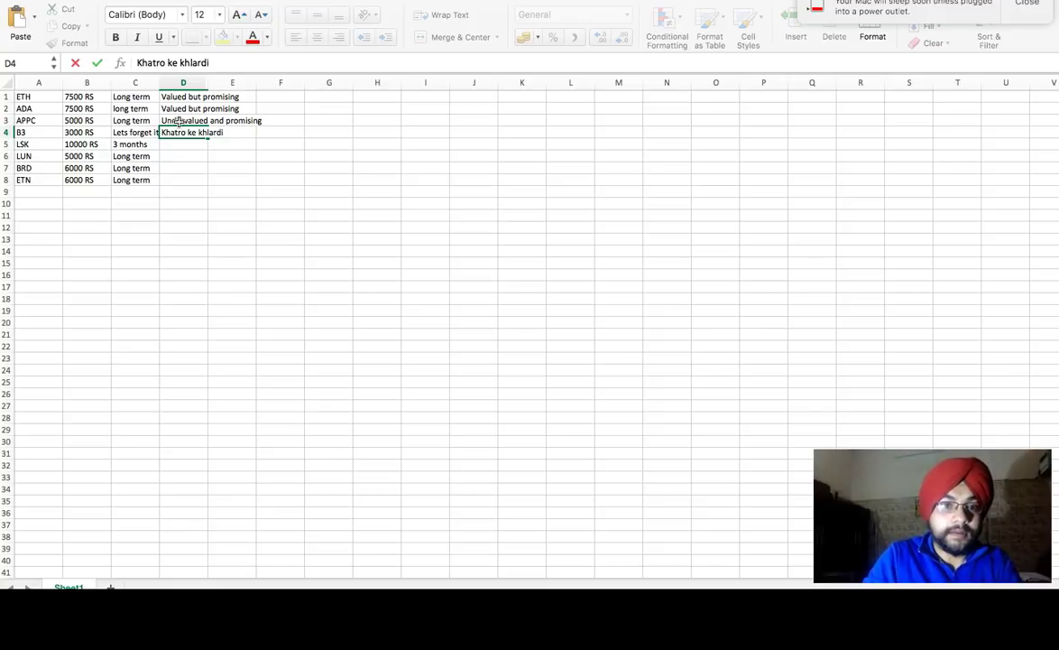
key(Return)
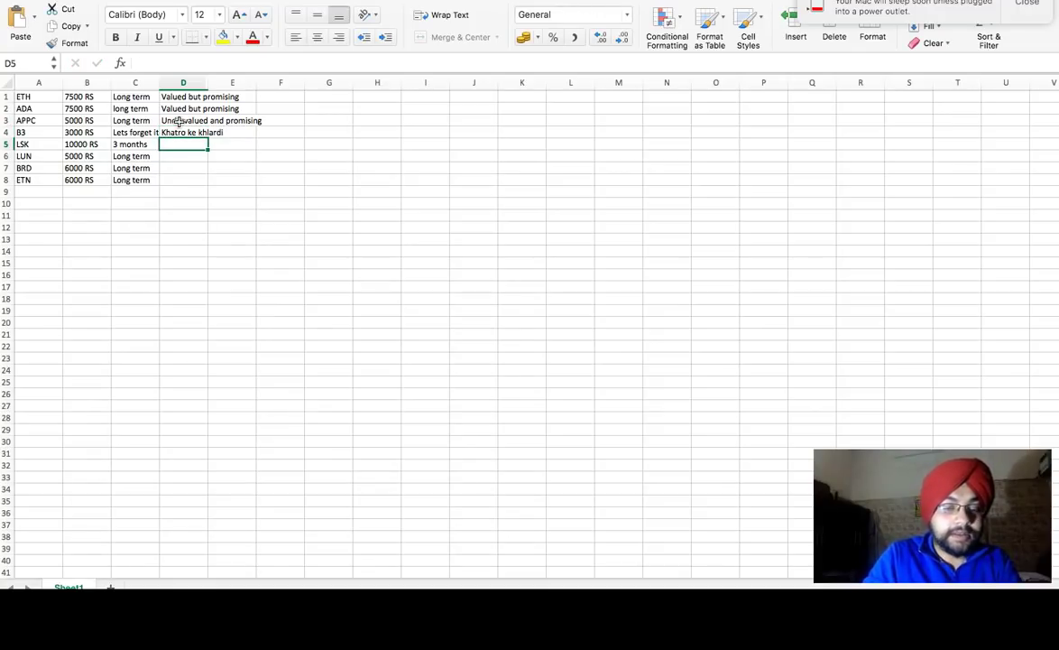
text(Acc. To news)
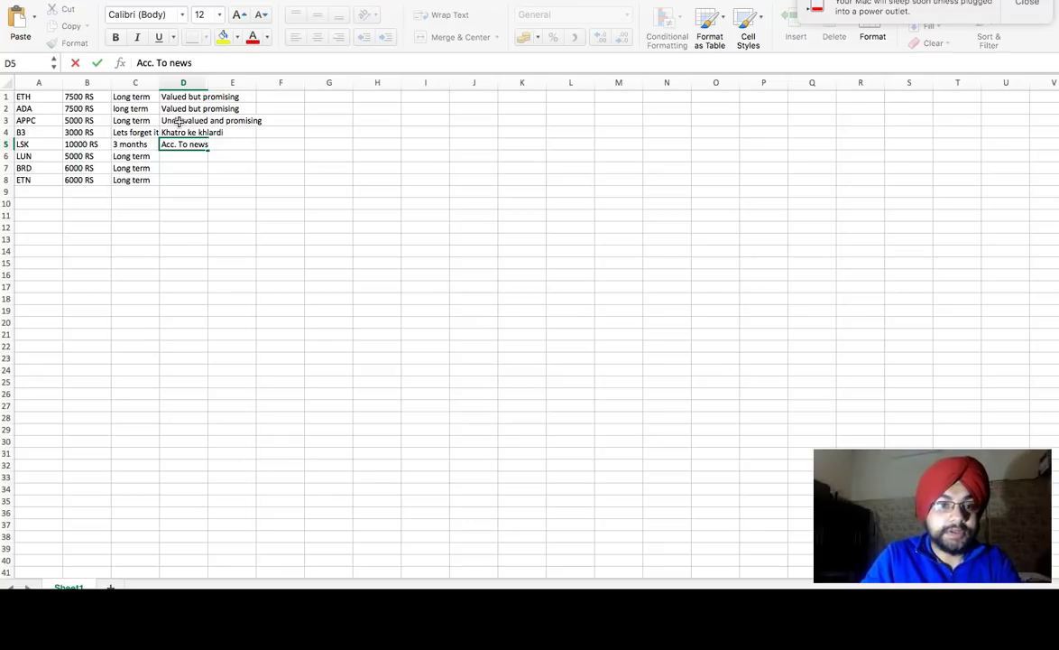
key(Up)
key(Down)
key(Down)
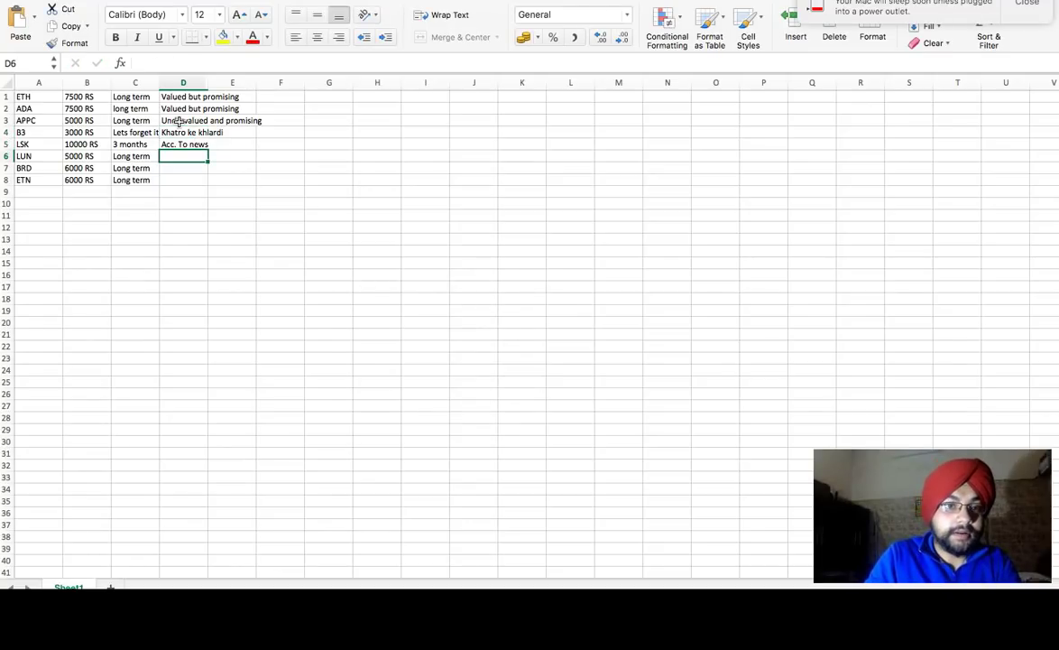
key(Down)
key(Down)
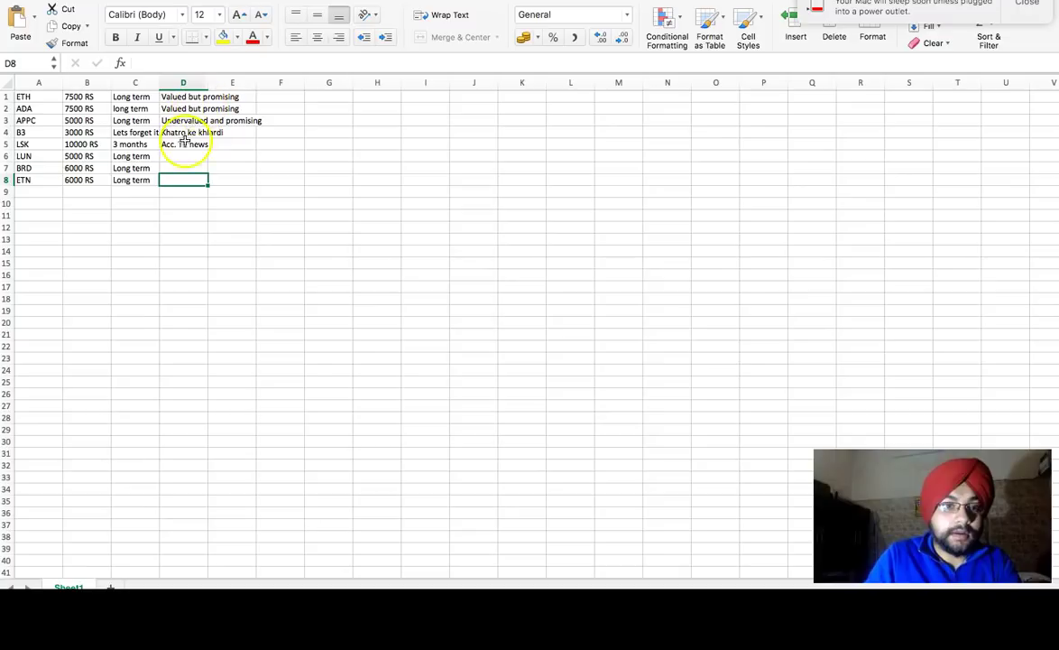
- Enter the remark "Acc. To circulating supply" for LUN in D6
click(182, 156)
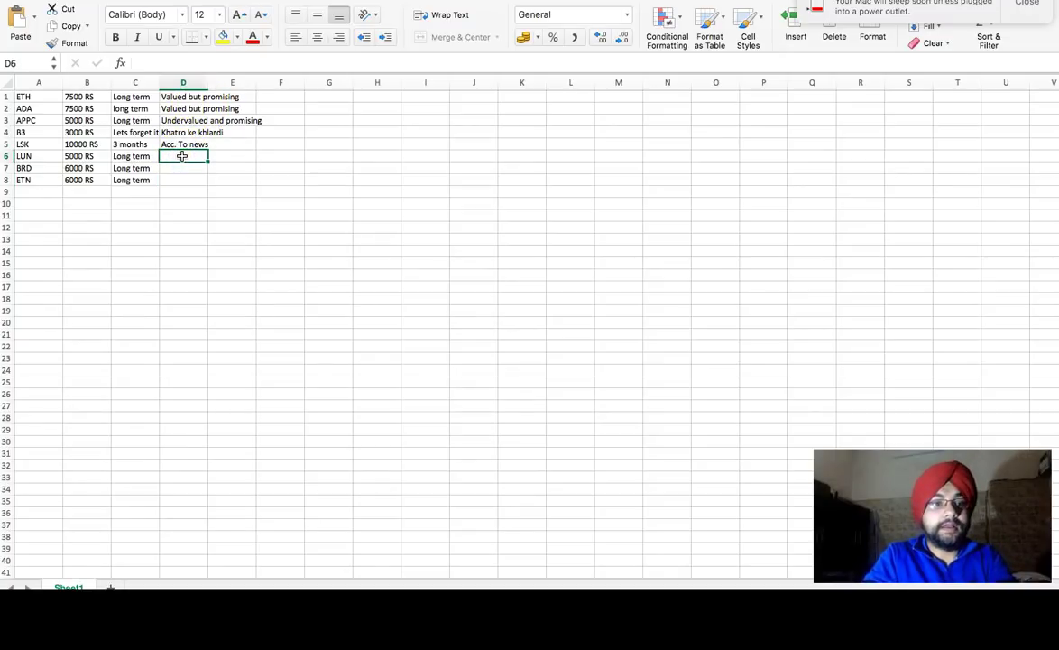
text(Acc)
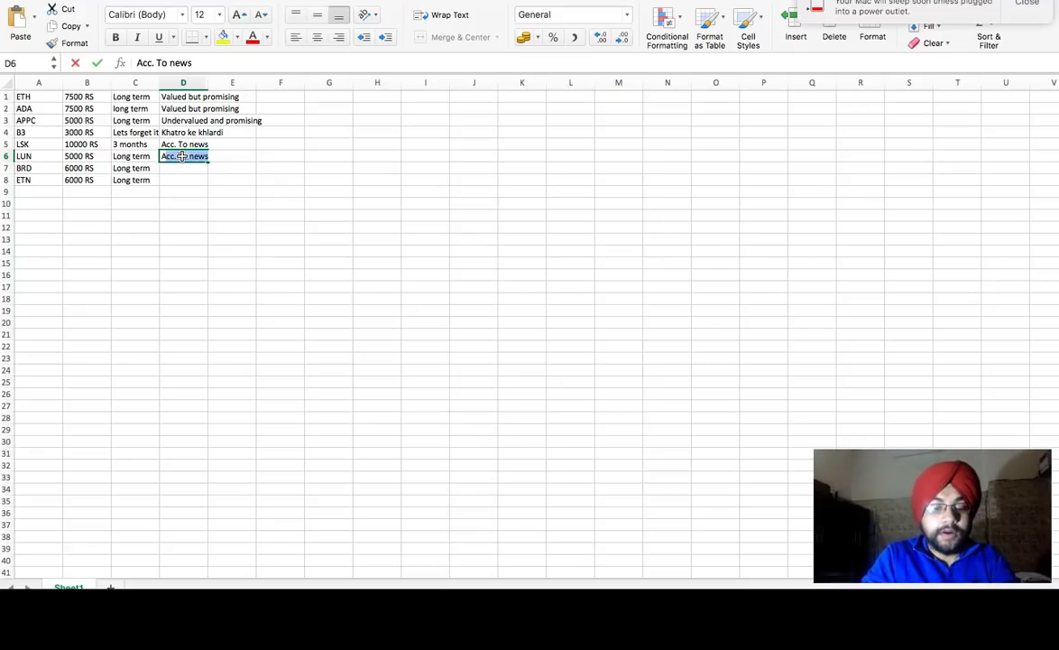
text(. To )
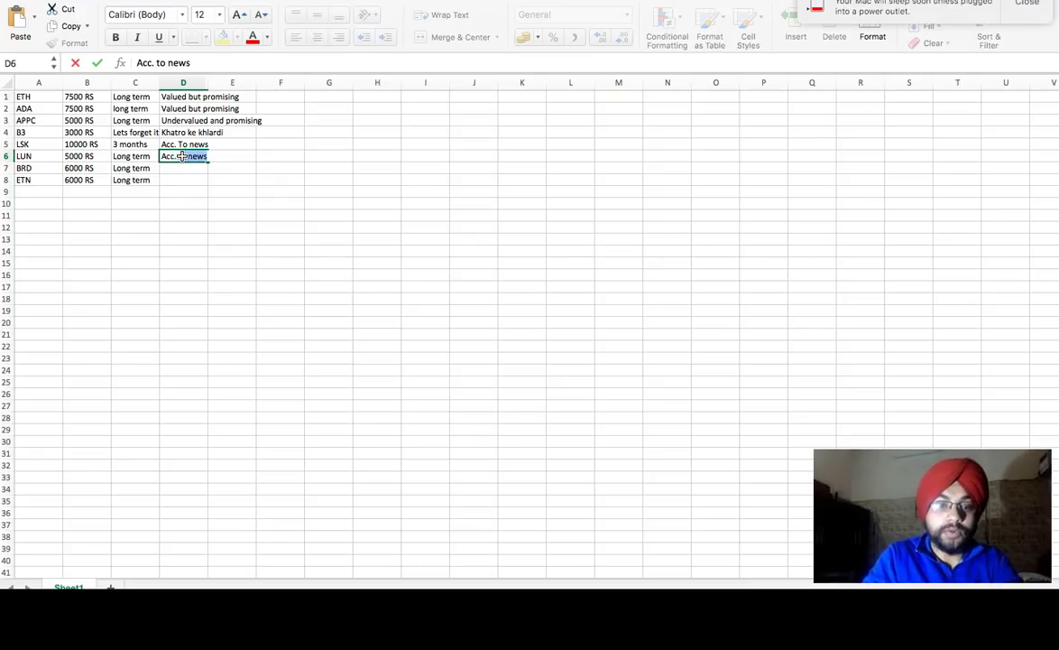
text(circulat)
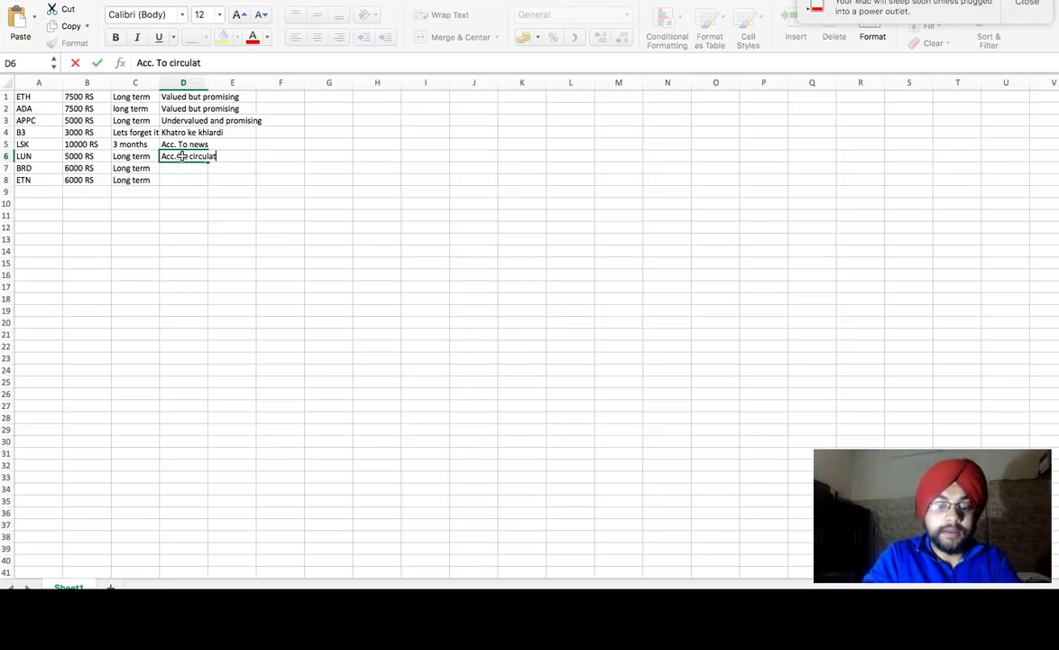
text(ing supply)
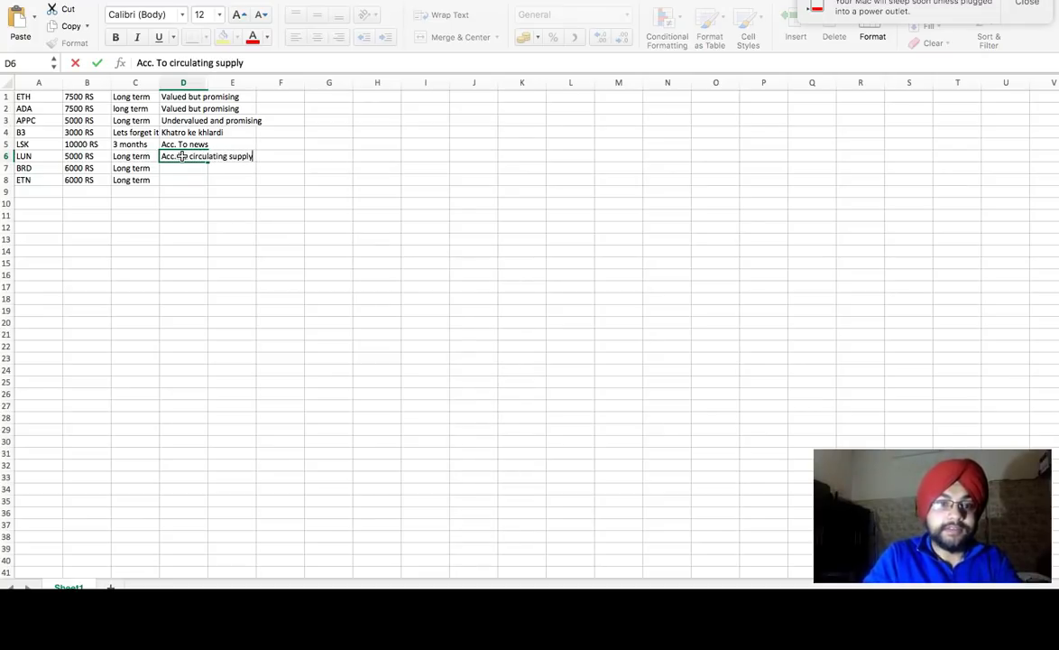
key(Return)
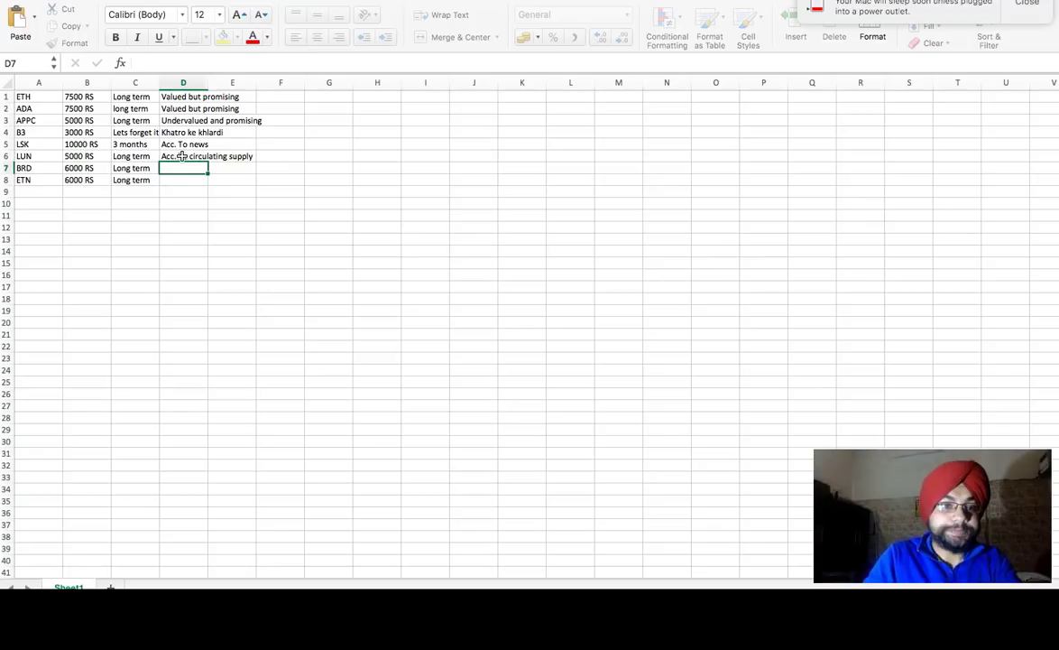
- Enter the remark "Company is working hard." for both BRD in D7 and ETN in D8
text(Co)
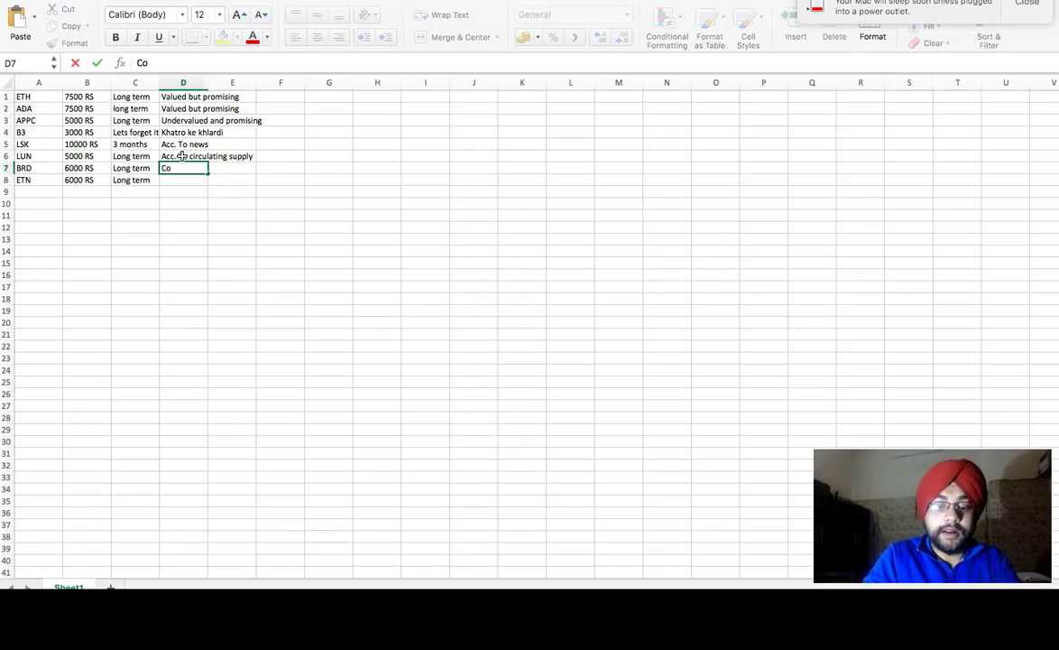
text(maa)
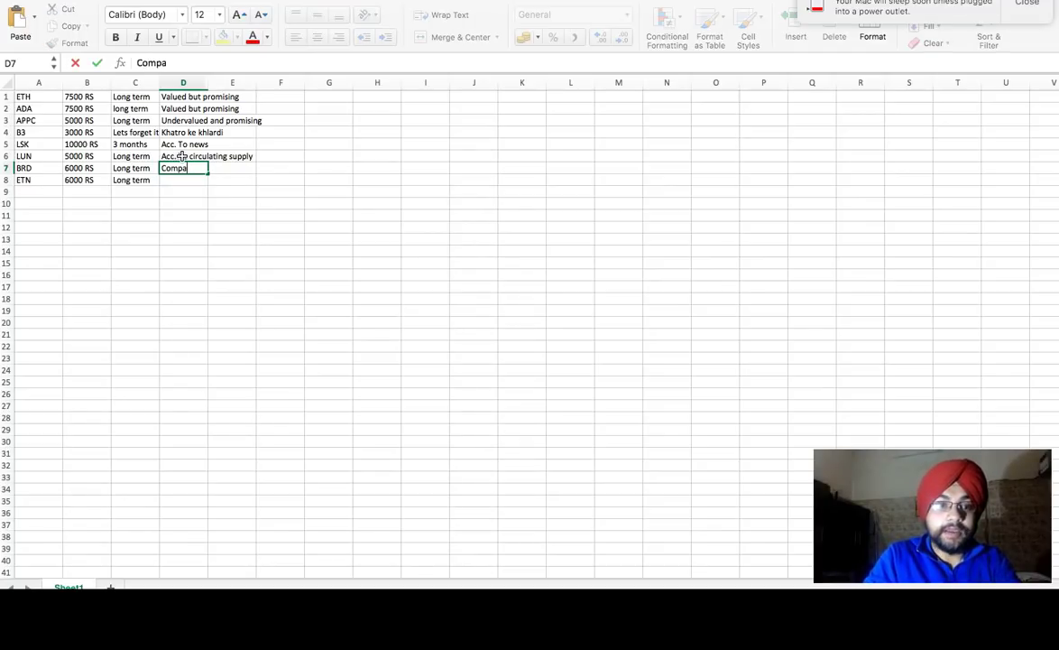
text(ny is)
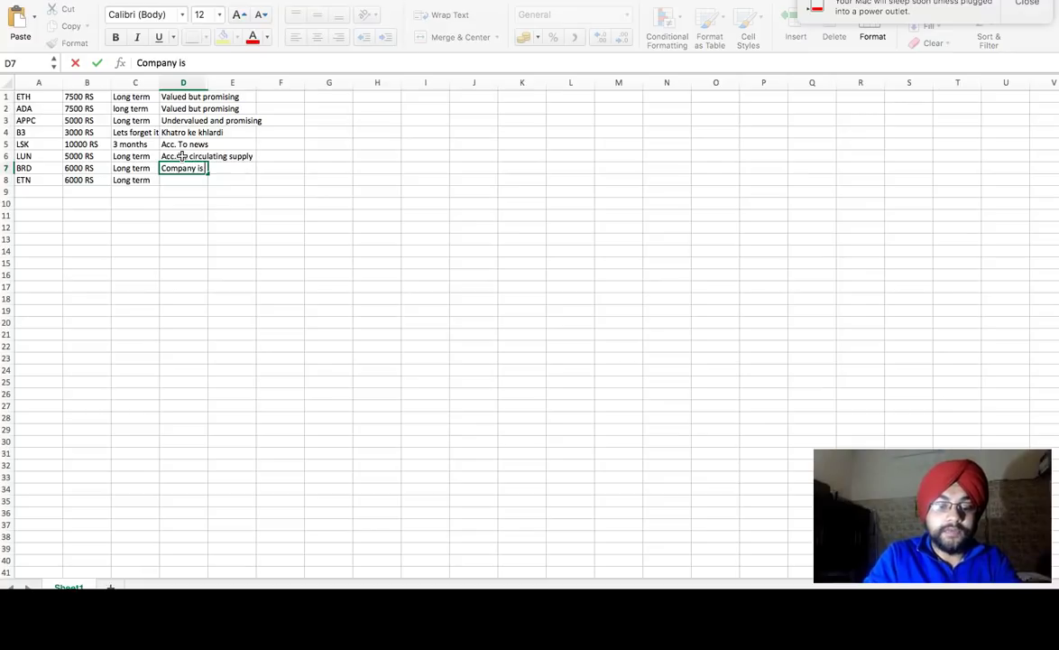
text( working hard.)
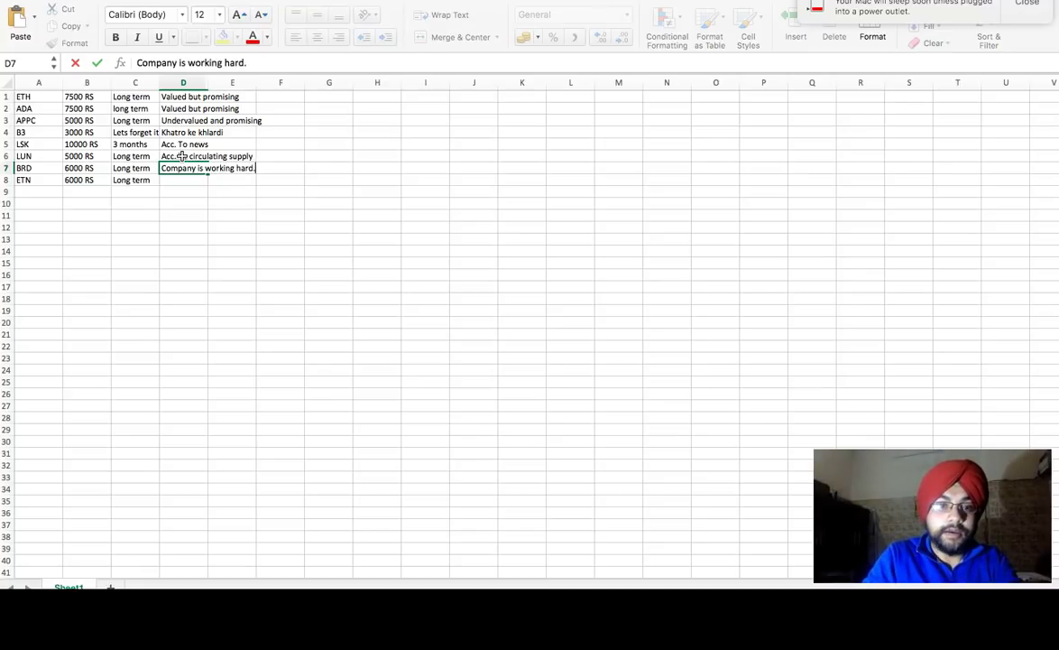
key(Return)
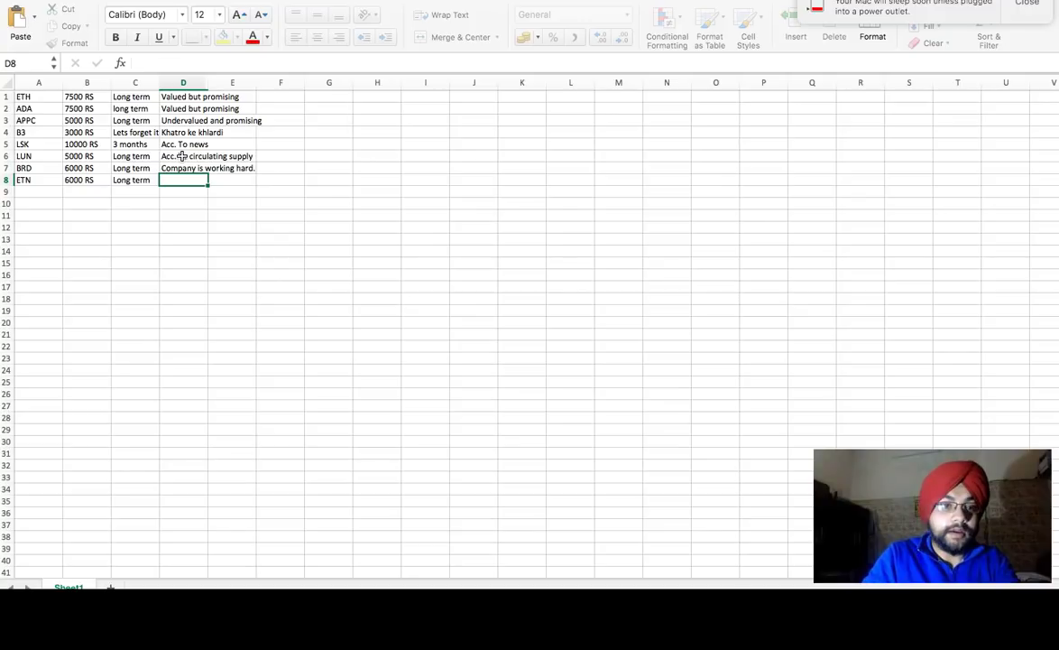
text(C)
key(Tab)
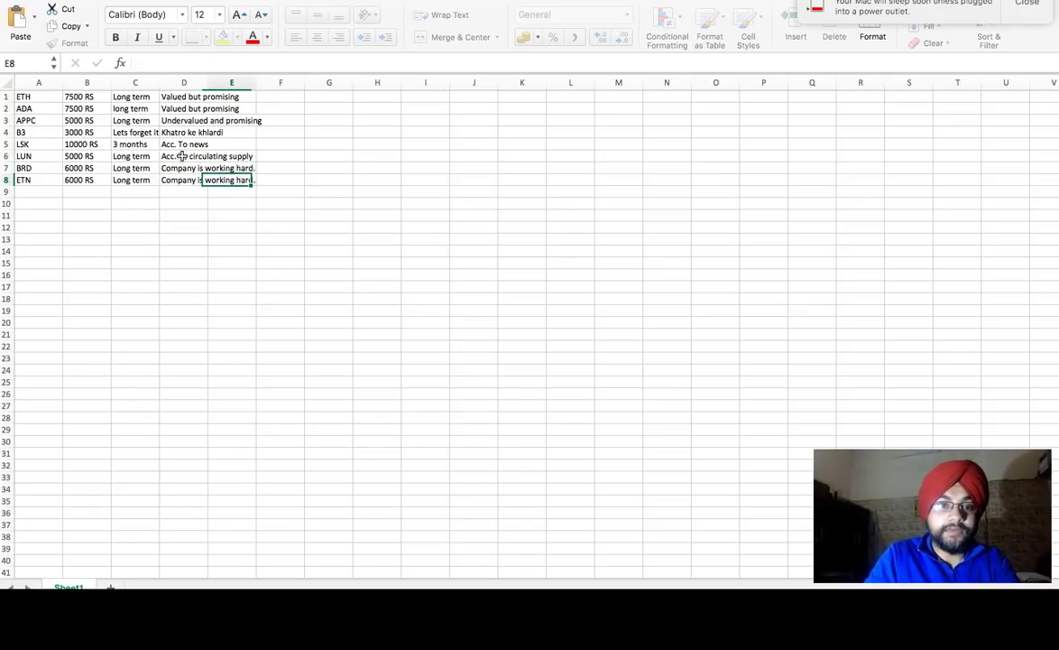
- Open the empty cell F1 in the ETH row for editing
key(Tab)
key(ctrl+Up)
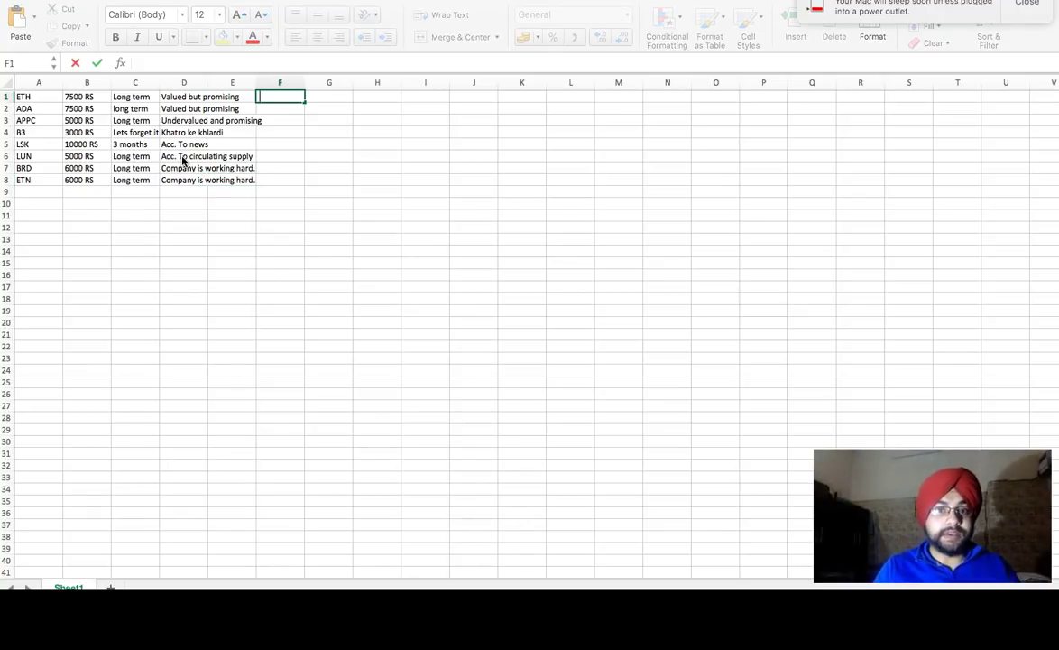